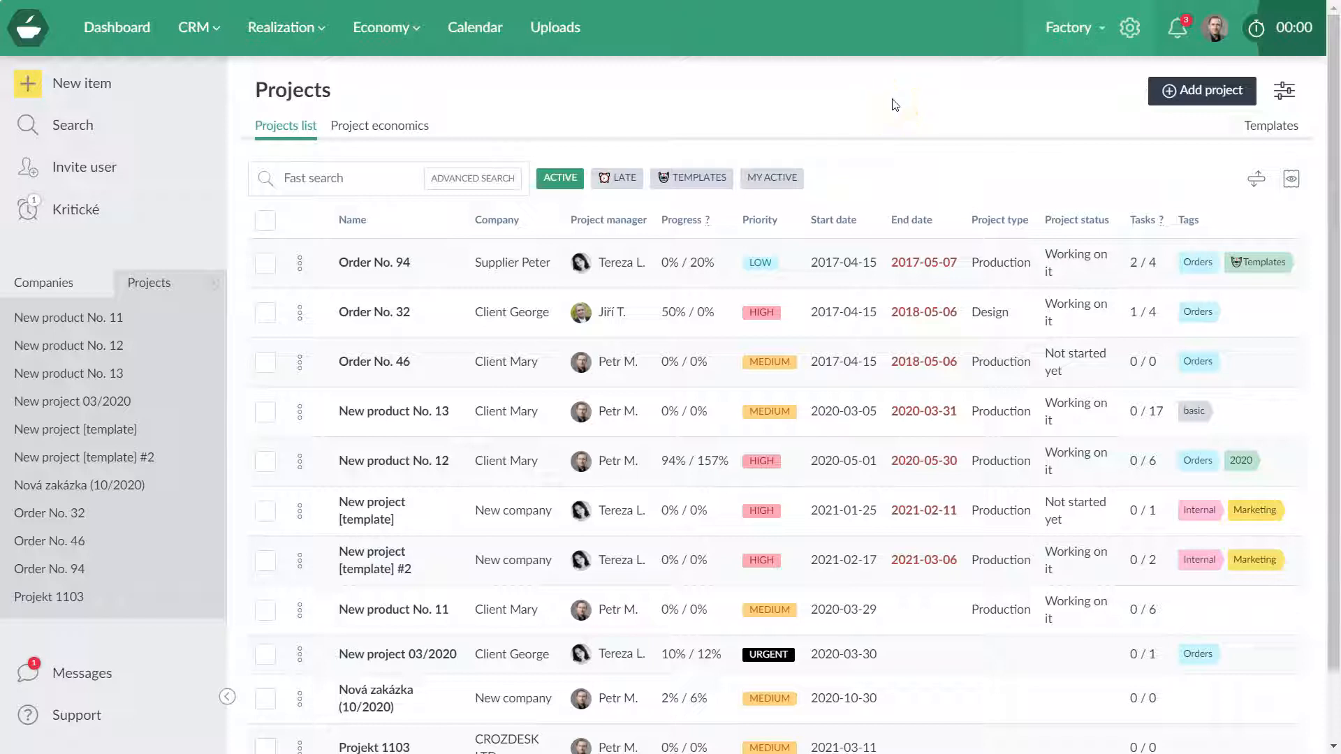
- Start a new project named Project ABS and assign it to the company Client George
{"action": "left_click", "coordinate": [1197, 98]}
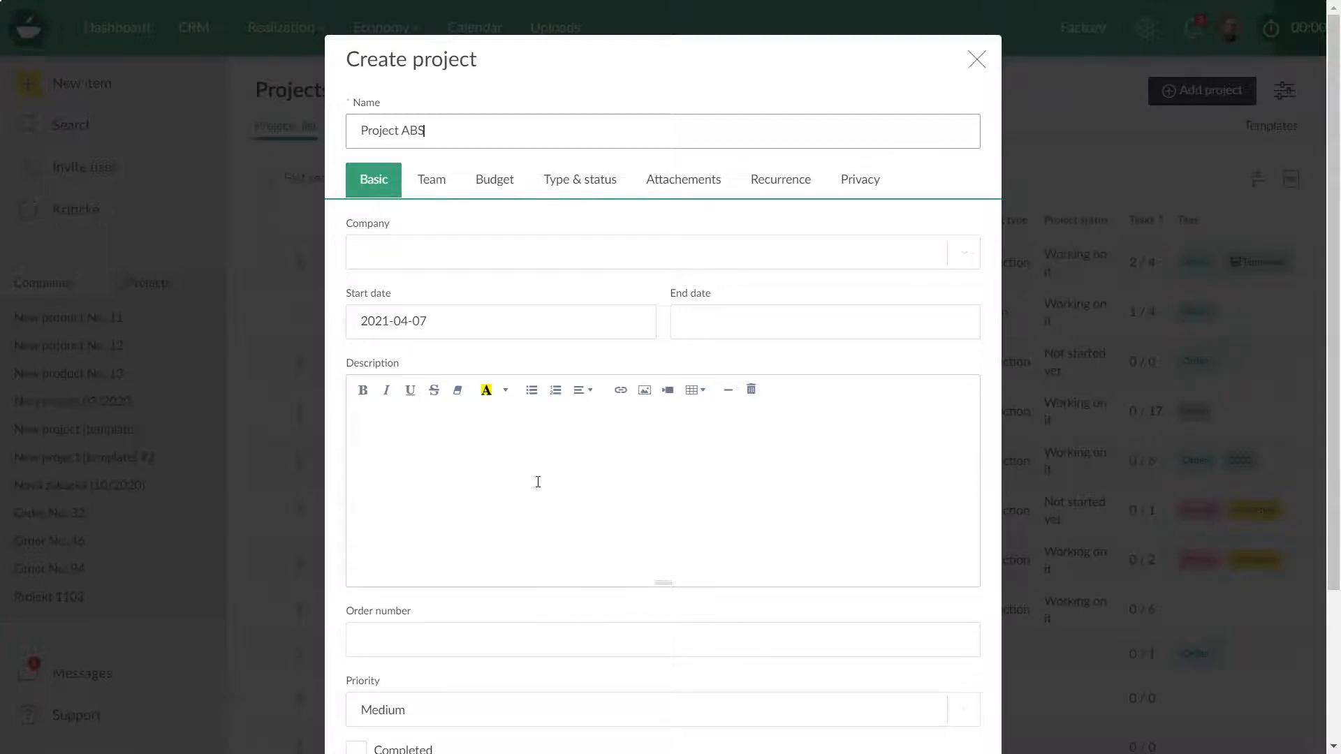
{"action": "left_click", "coordinate": [455, 260]}
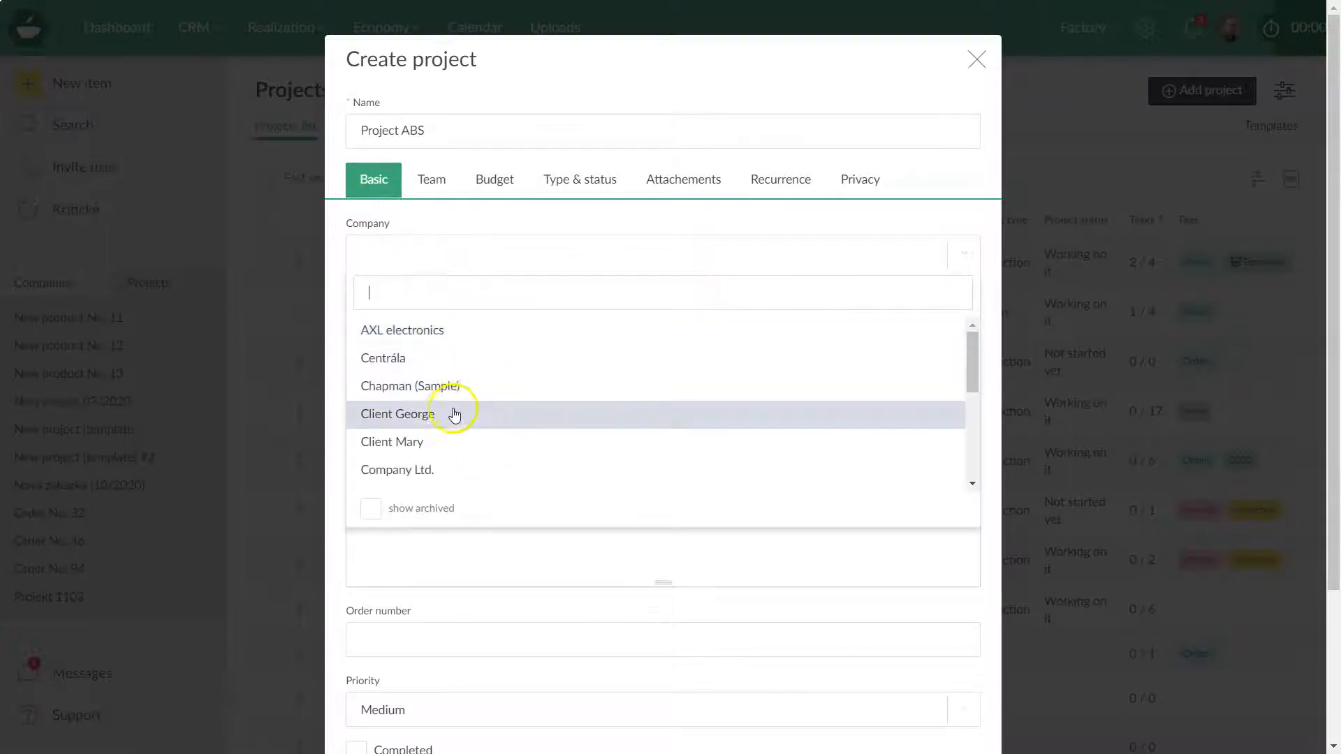
{"action": "left_click", "coordinate": [424, 416]}
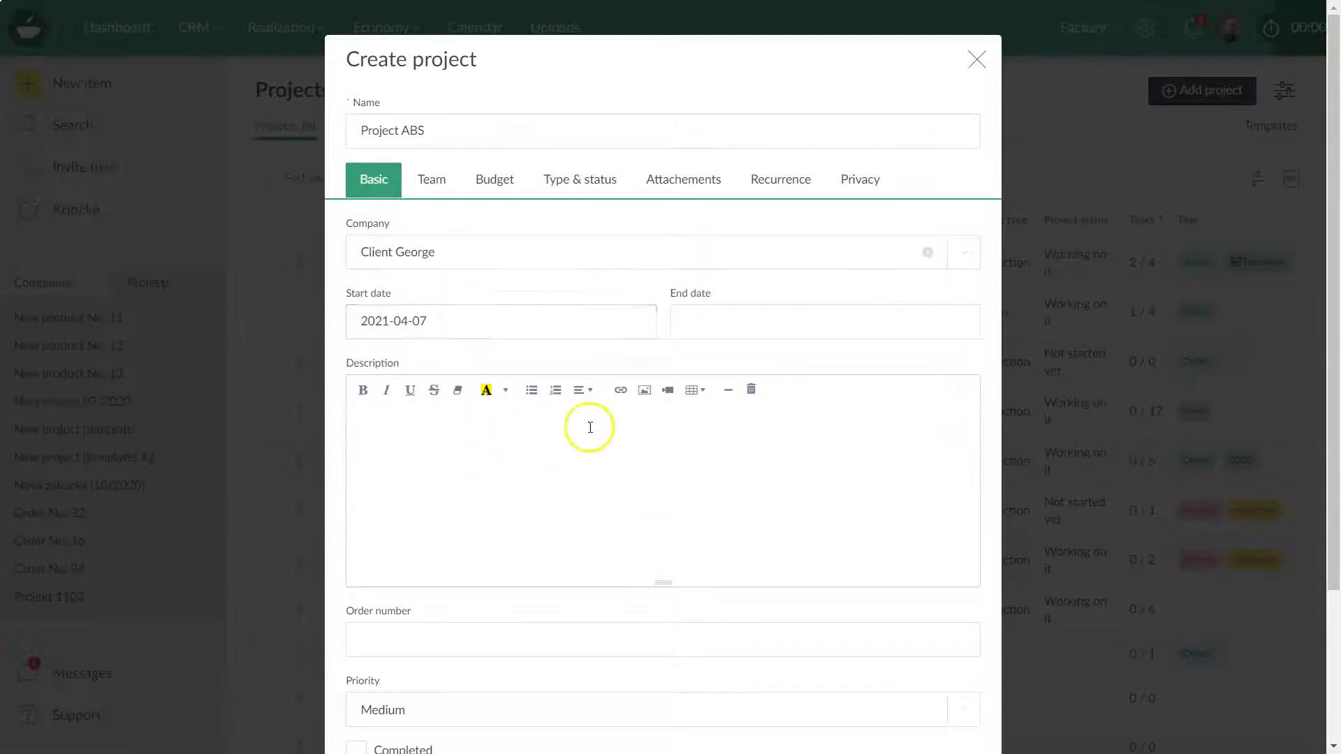
- Set the project's start date to 2021-05-01 and its end date to 2021-05-30
{"action": "left_click", "coordinate": [482, 311]}
{"action": "left_click", "coordinate": [518, 255]}
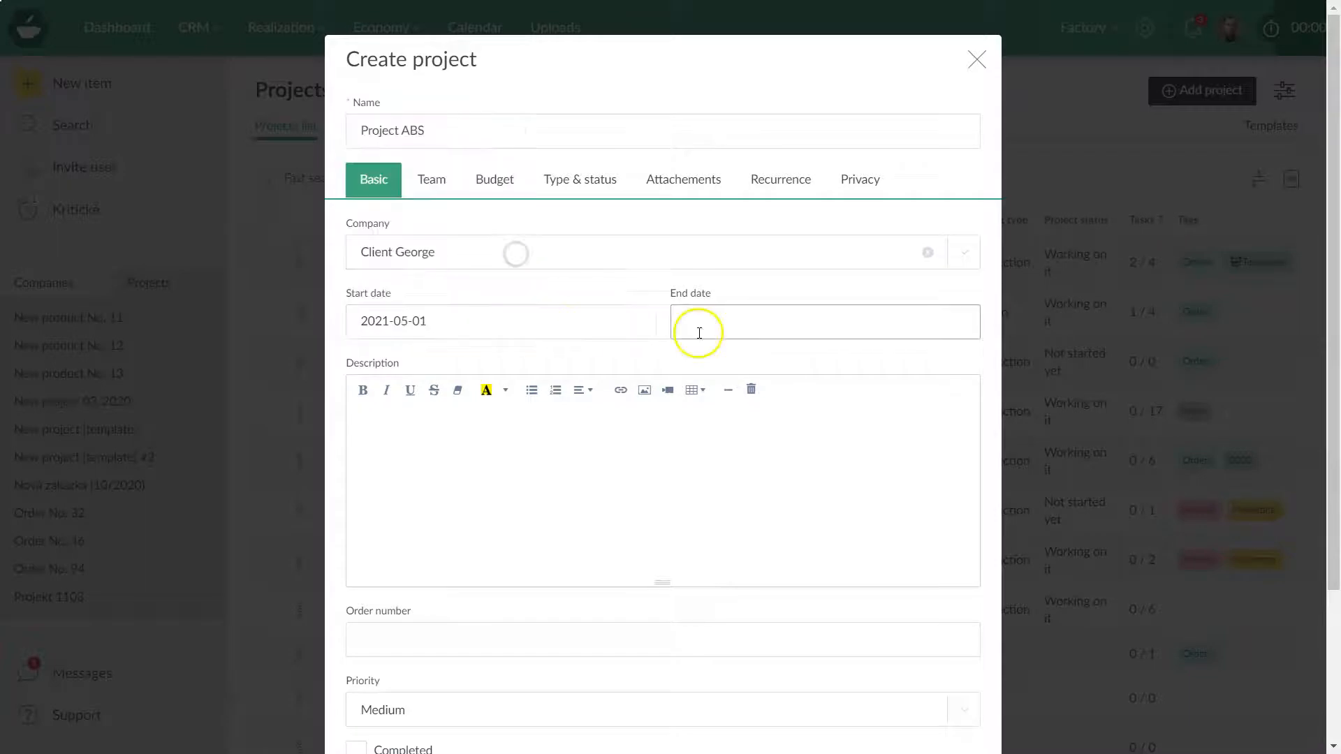
{"action": "left_click", "coordinate": [699, 332]}
{"action": "left_click", "coordinate": [844, 98]}
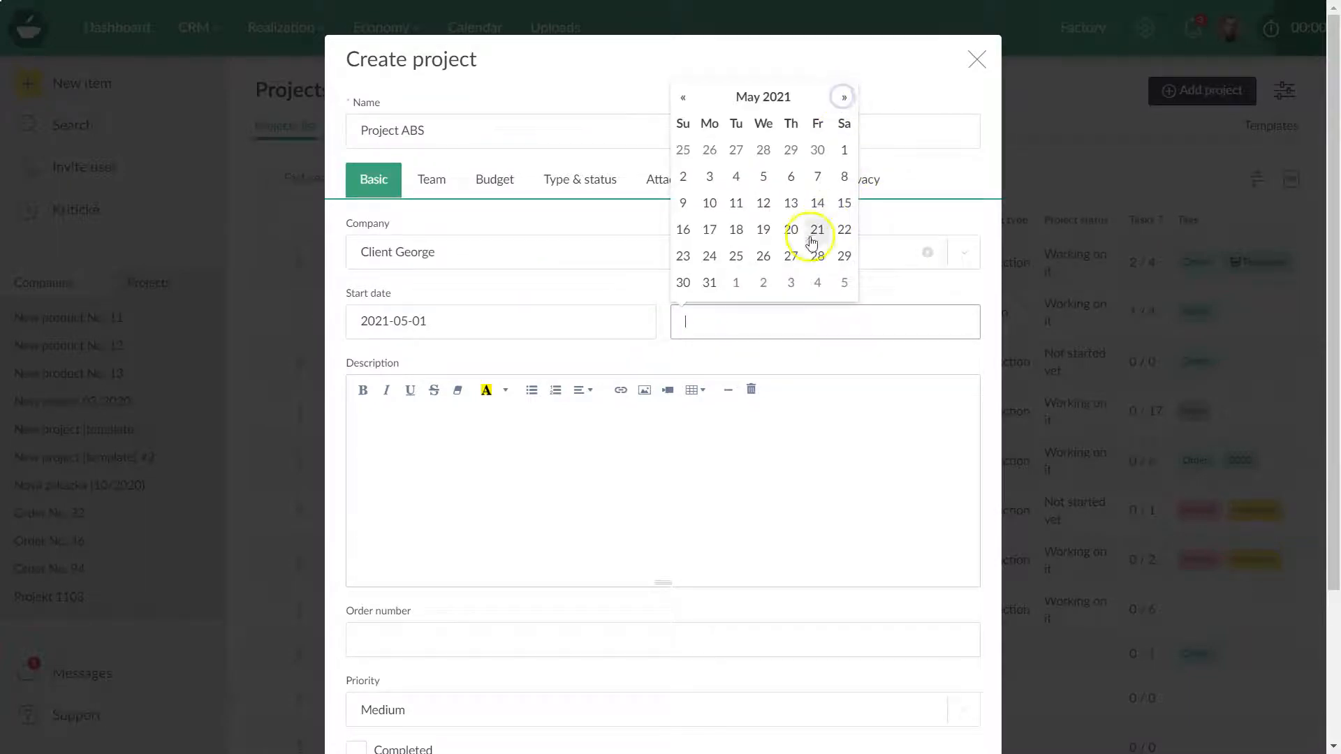
{"action": "left_click", "coordinate": [683, 283]}
- Enter "description" as the project description and set the priority to High
{"action": "left_click", "coordinate": [418, 482]}
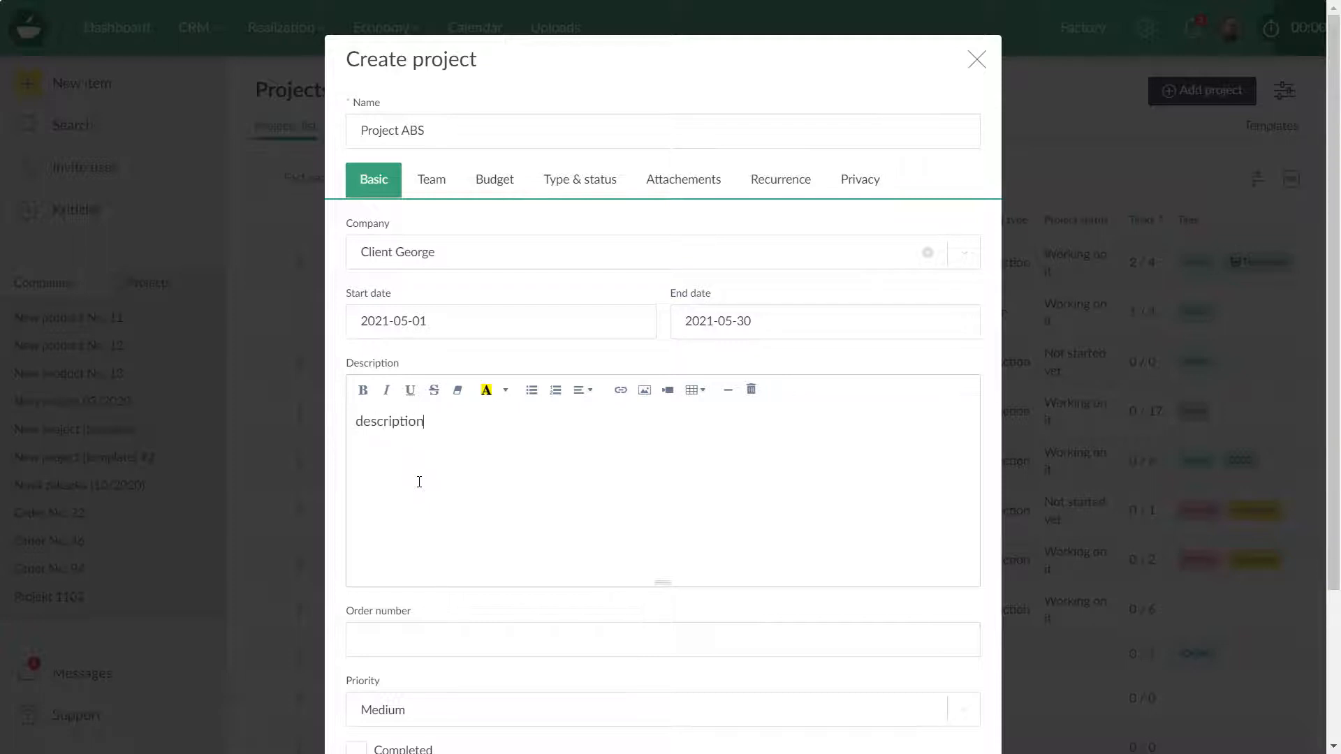
{"action": "scroll", "coordinate": [419, 482], "scroll_direction": "down", "scroll_amount": 3}
{"action": "left_click", "coordinate": [389, 533]}
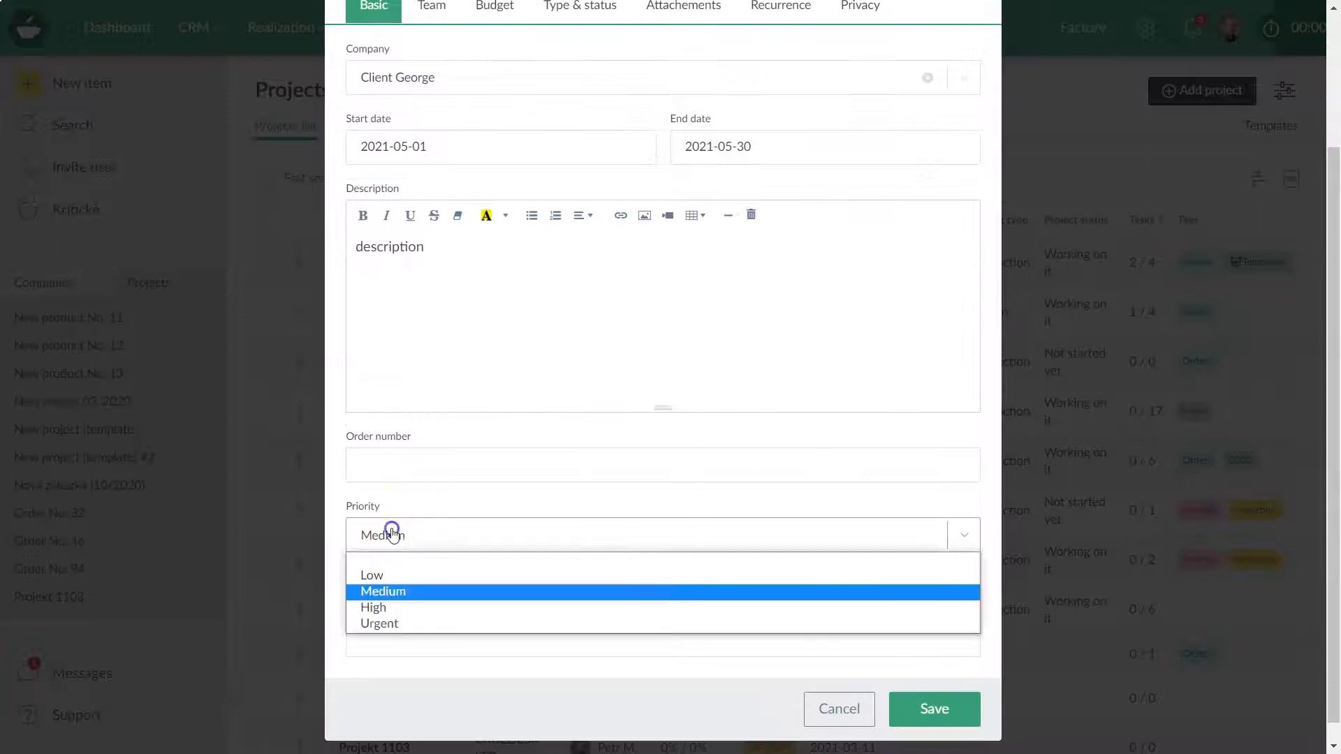
{"action": "left_click", "coordinate": [410, 606]}
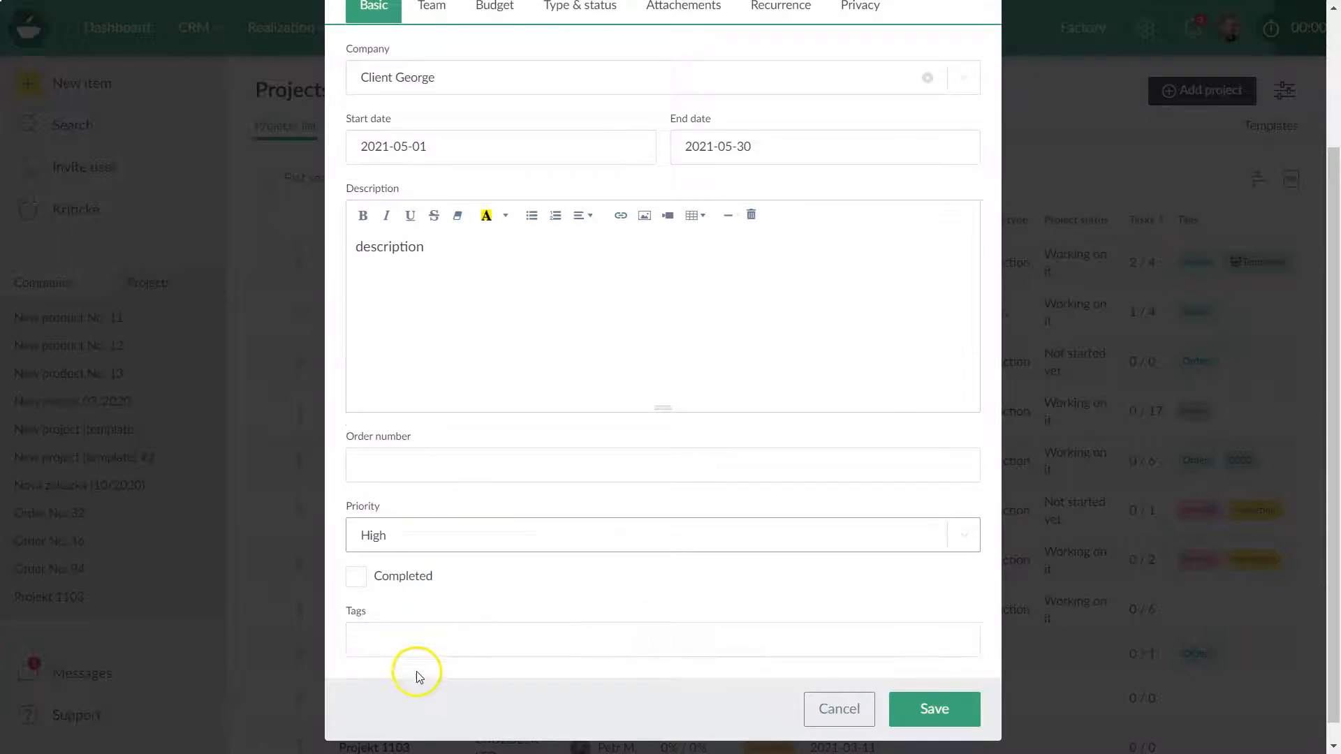
- Assign one contributor to the project team and add Company Ltd. as the subcontractor
{"action": "scroll", "coordinate": [440, 626], "scroll_direction": "up", "scroll_amount": 3}
{"action": "left_click", "coordinate": [439, 190]}
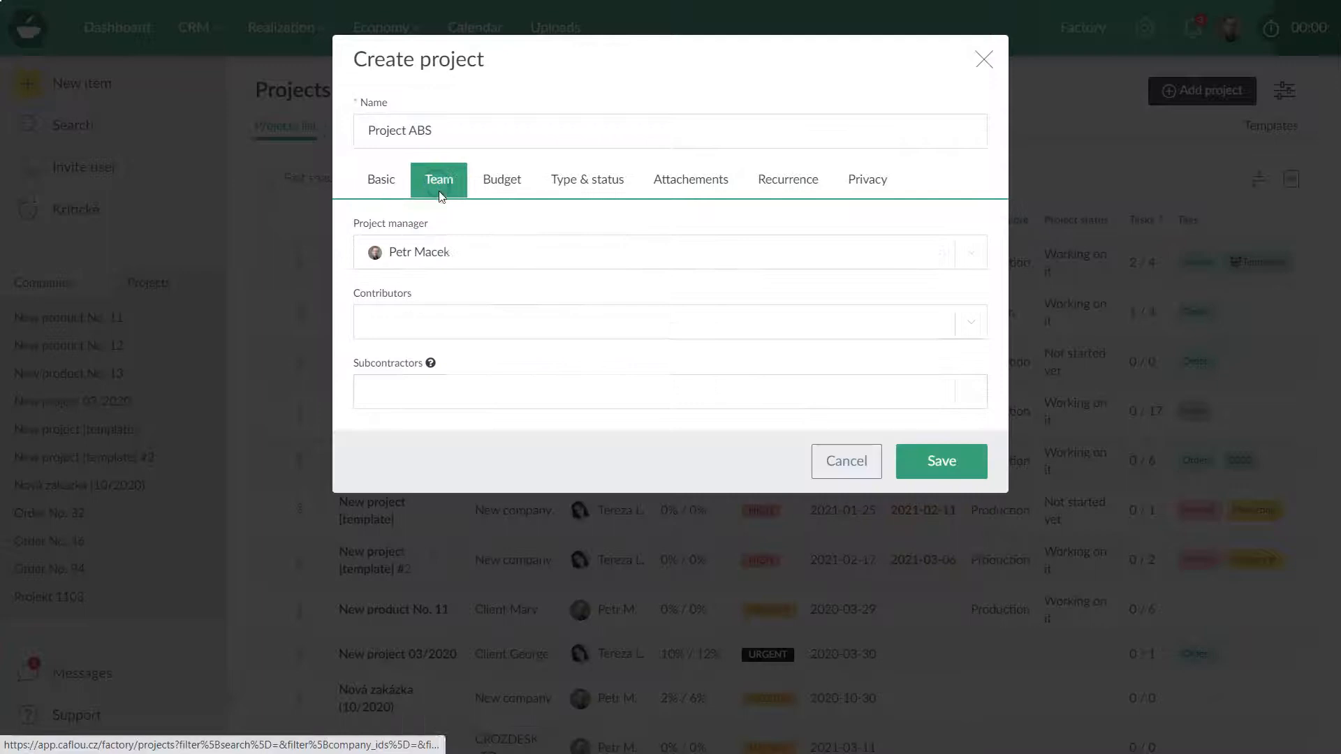
{"action": "left_click", "coordinate": [419, 330]}
{"action": "left_click", "coordinate": [434, 386]}
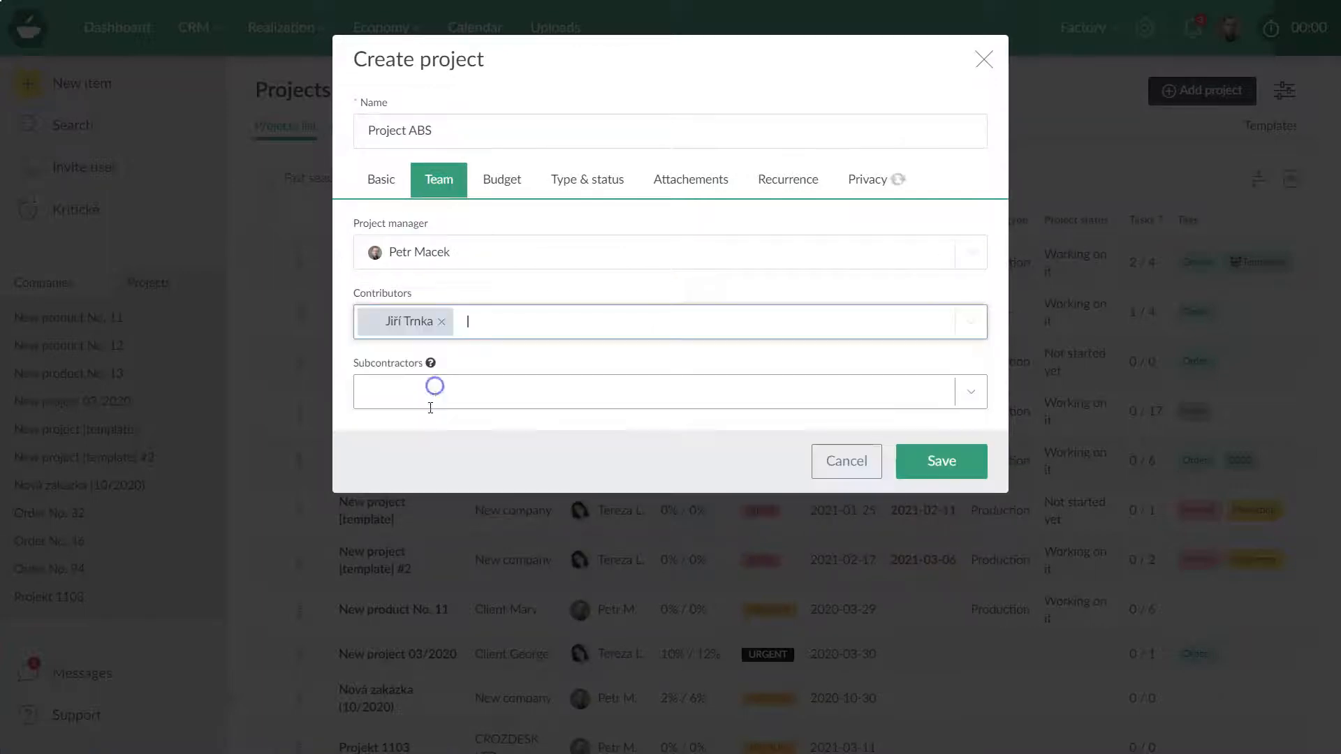
{"action": "left_click", "coordinate": [406, 388]}
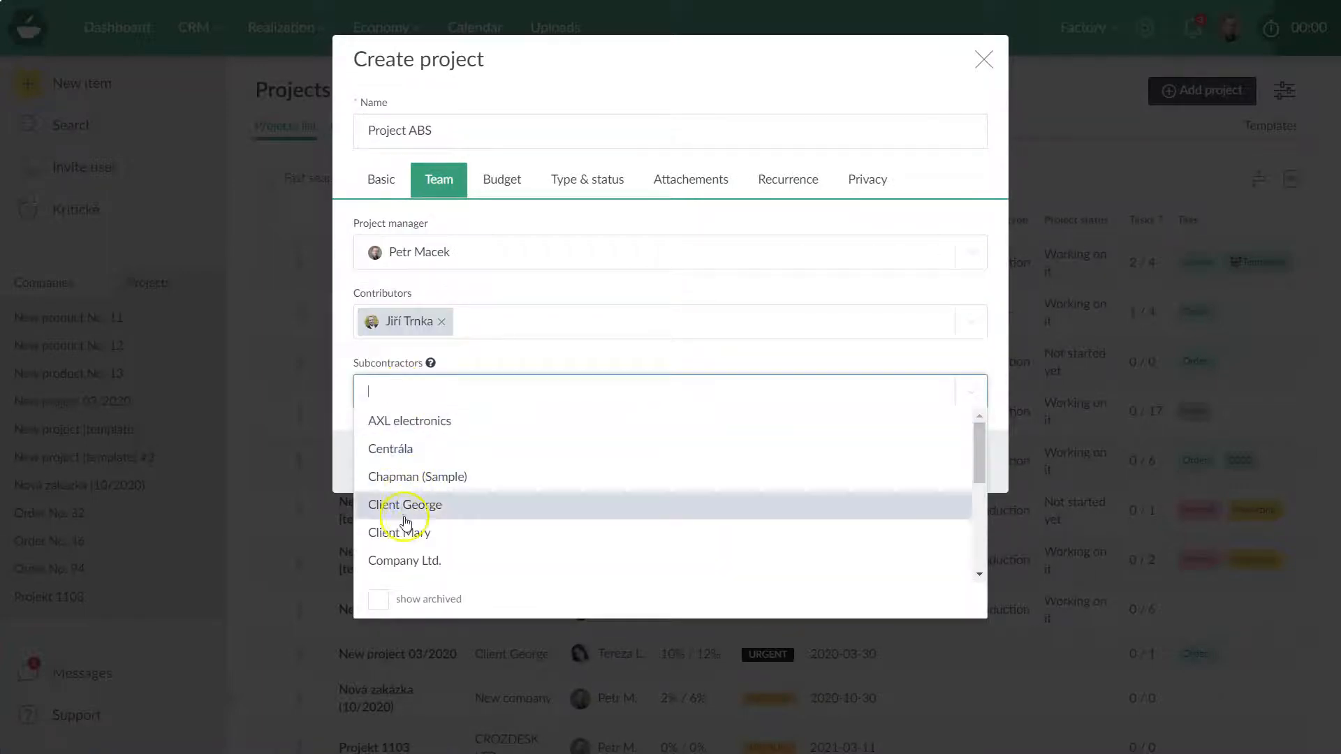
{"action": "left_click", "coordinate": [423, 567]}
- Set the project's expenditure and income budgets to 10 000 each and the hours budget to 1000
{"action": "left_click", "coordinate": [502, 179]}
{"action": "left_click", "coordinate": [443, 266]}
{"action": "type", "text": "10 000"}
{"action": "key", "text": "Tab"}
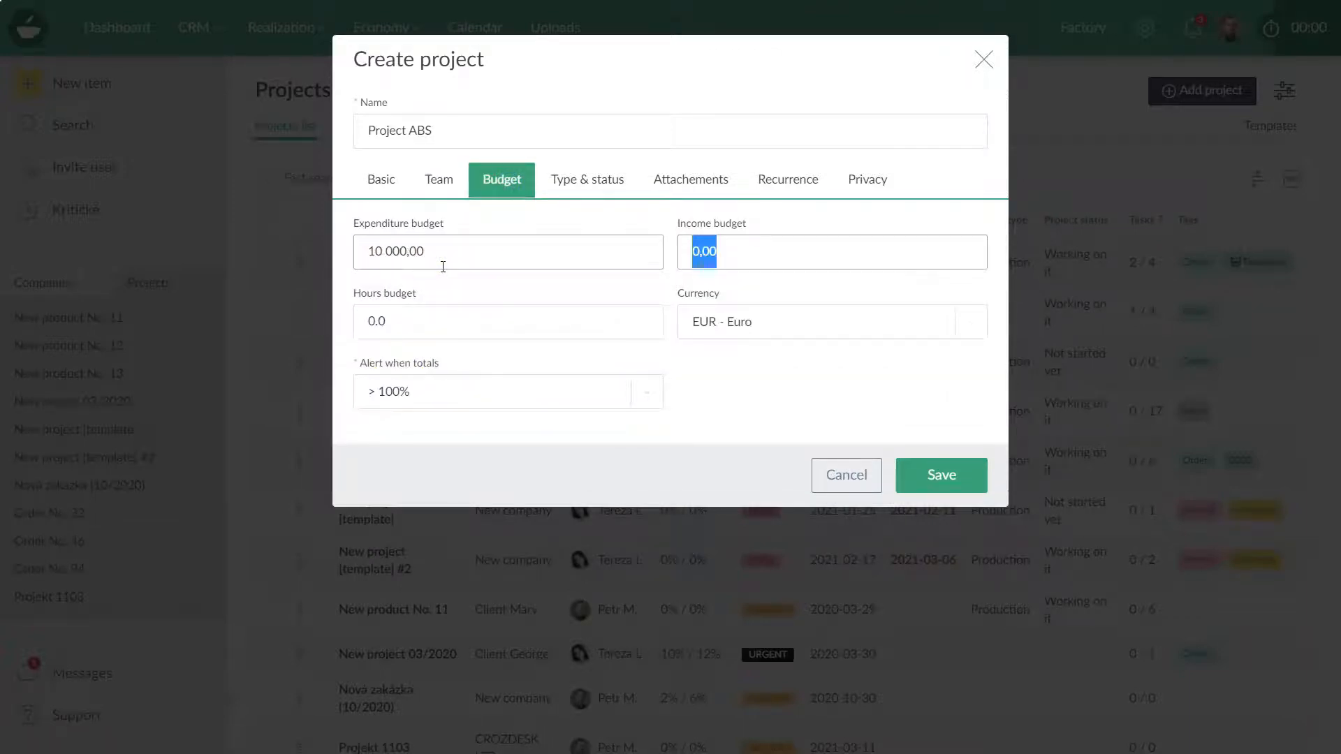
{"action": "type", "text": "100000"}
{"action": "key", "text": "Tab"}
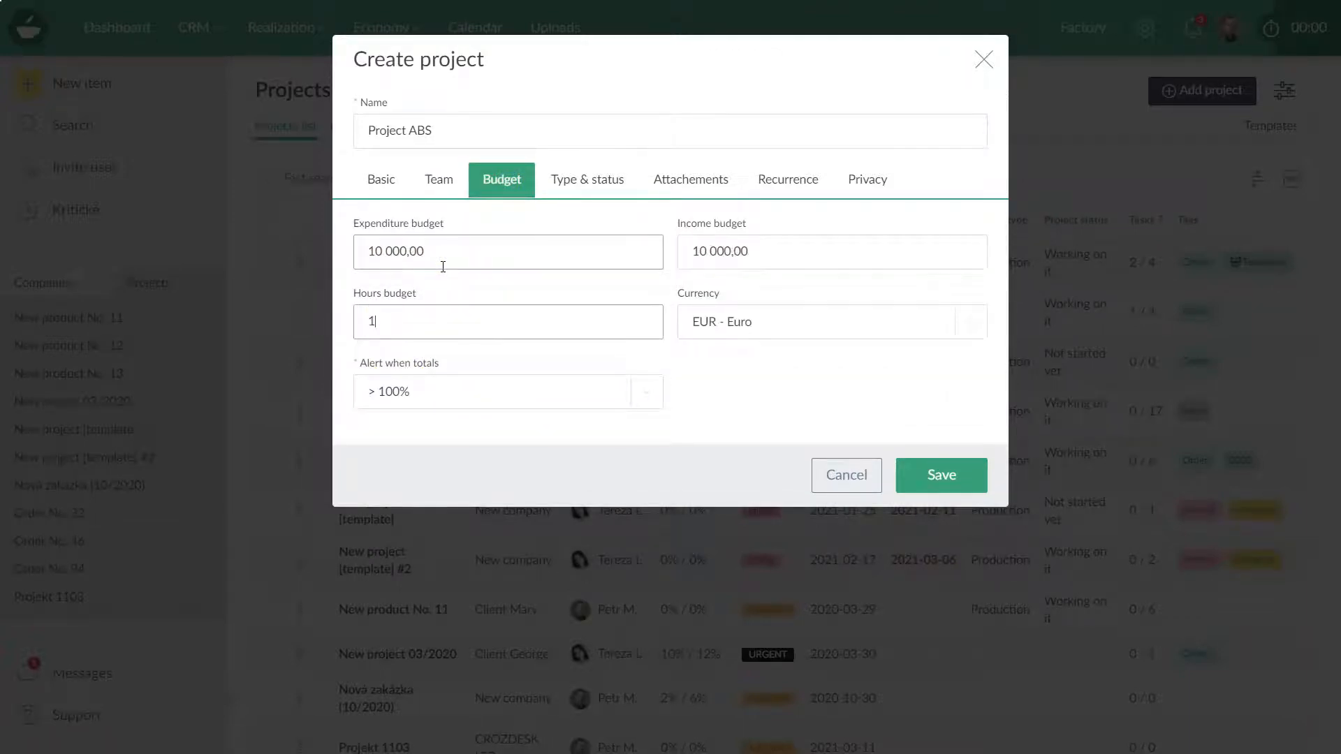
{"action": "type", "text": "1000"}
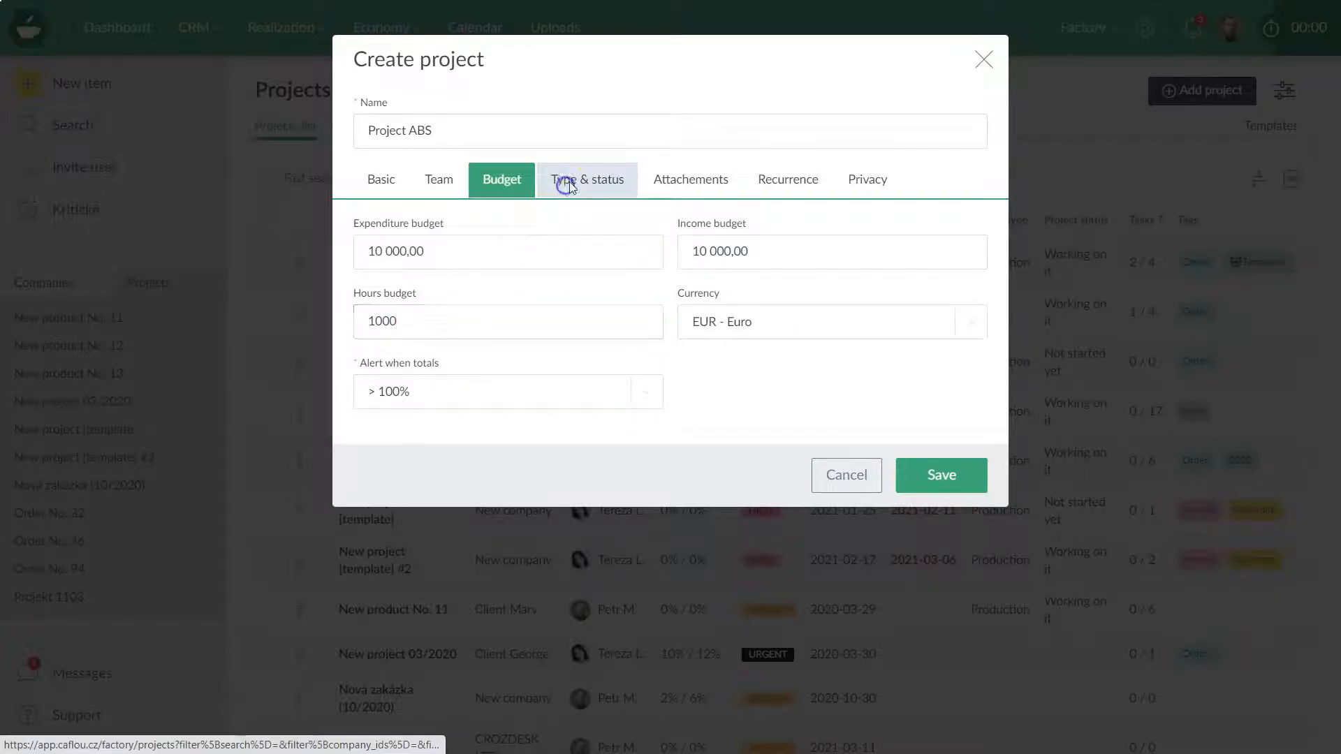
- Set the project type to Consultation and the project status to Not started yet
{"action": "left_click", "coordinate": [563, 180]}
{"action": "left_click", "coordinate": [461, 262]}
{"action": "left_click", "coordinate": [413, 329]}
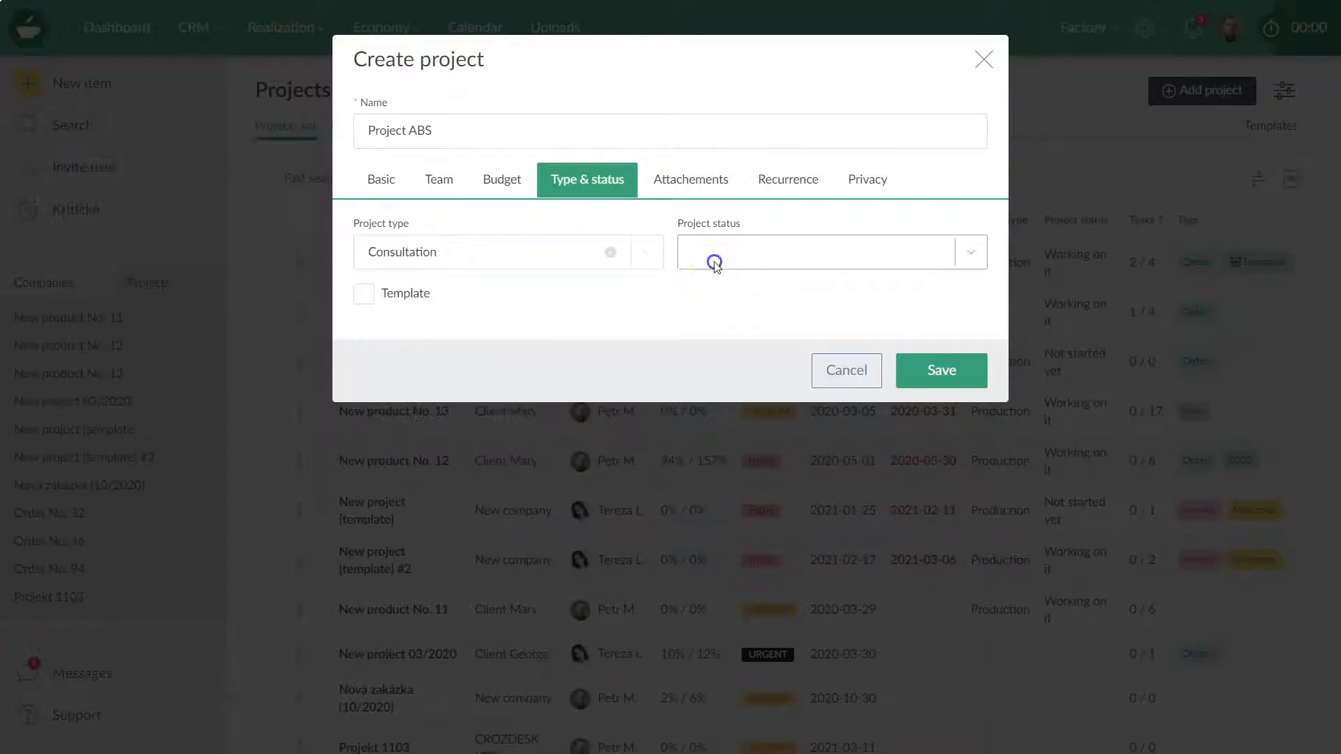
{"action": "left_click", "coordinate": [713, 261]}
{"action": "left_click", "coordinate": [727, 359]}
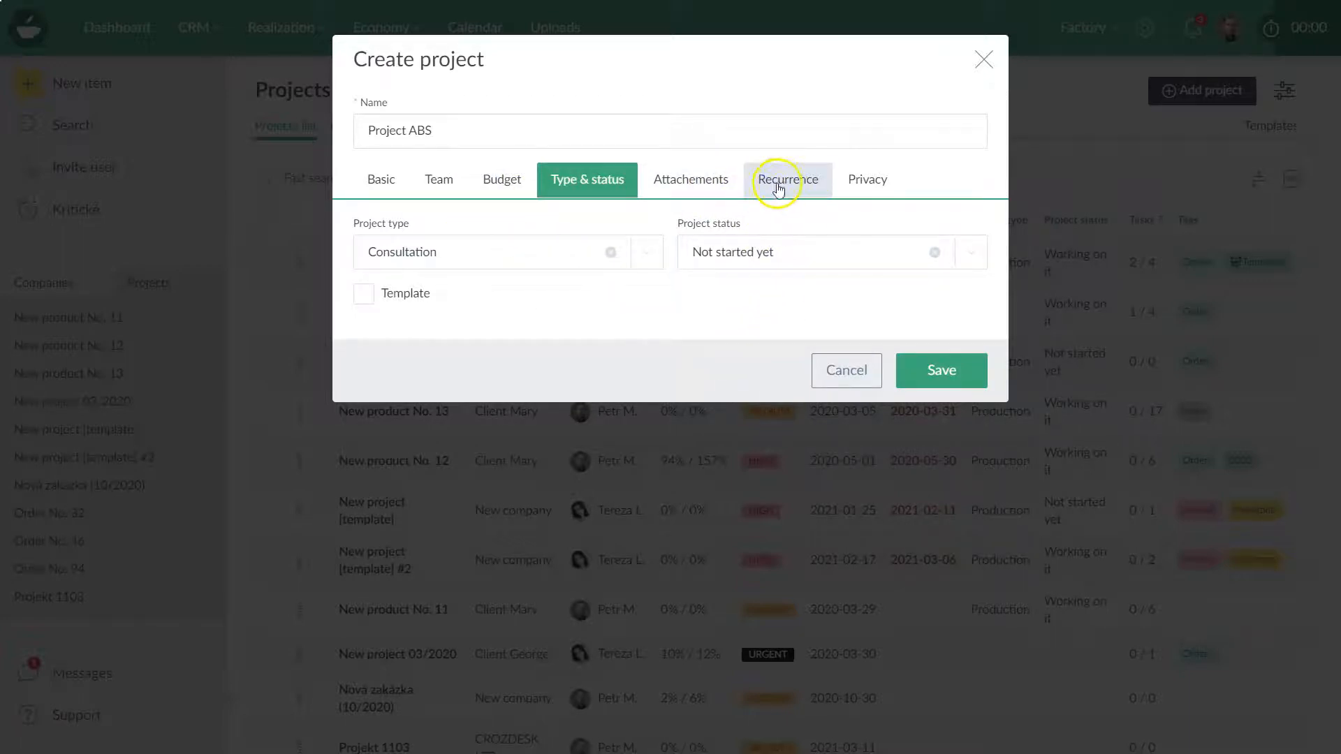
- Make the project recurrent, repeating monthly on day 1 of the month
{"action": "left_click", "coordinate": [803, 180]}
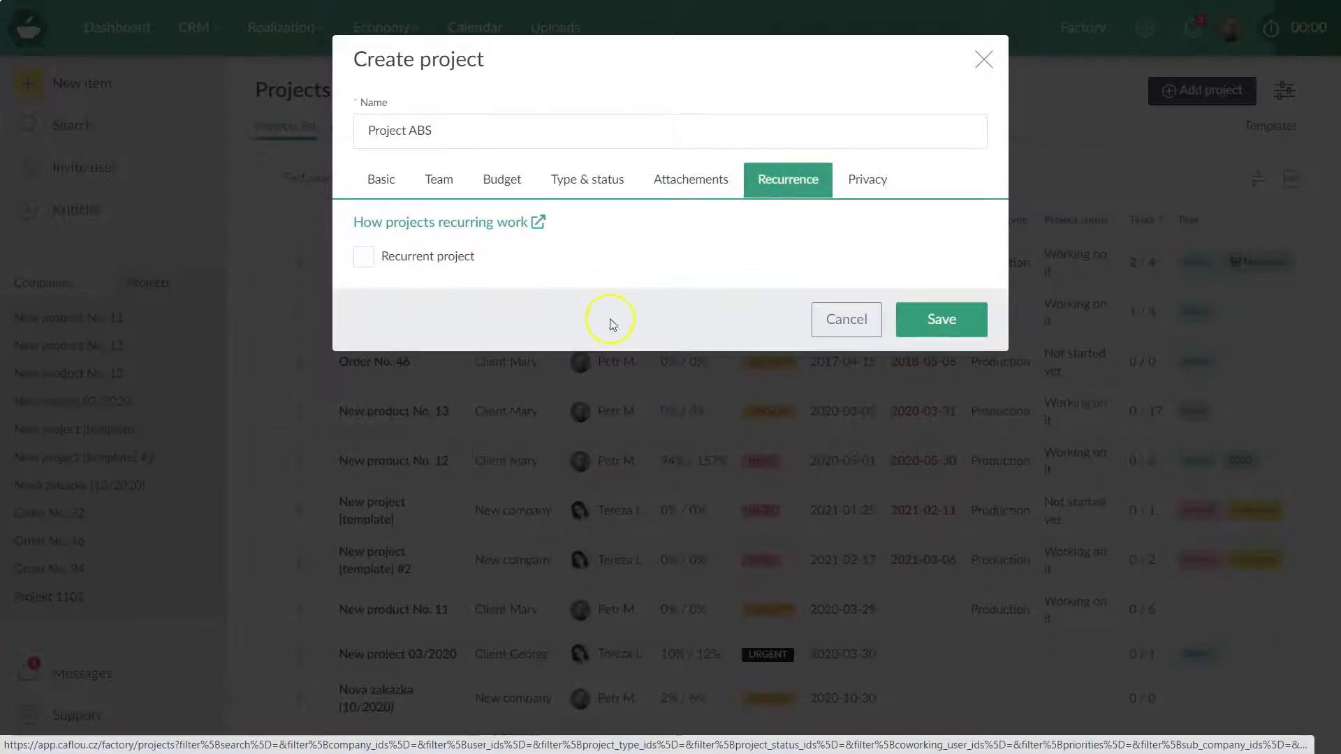
{"action": "left_click", "coordinate": [364, 258]}
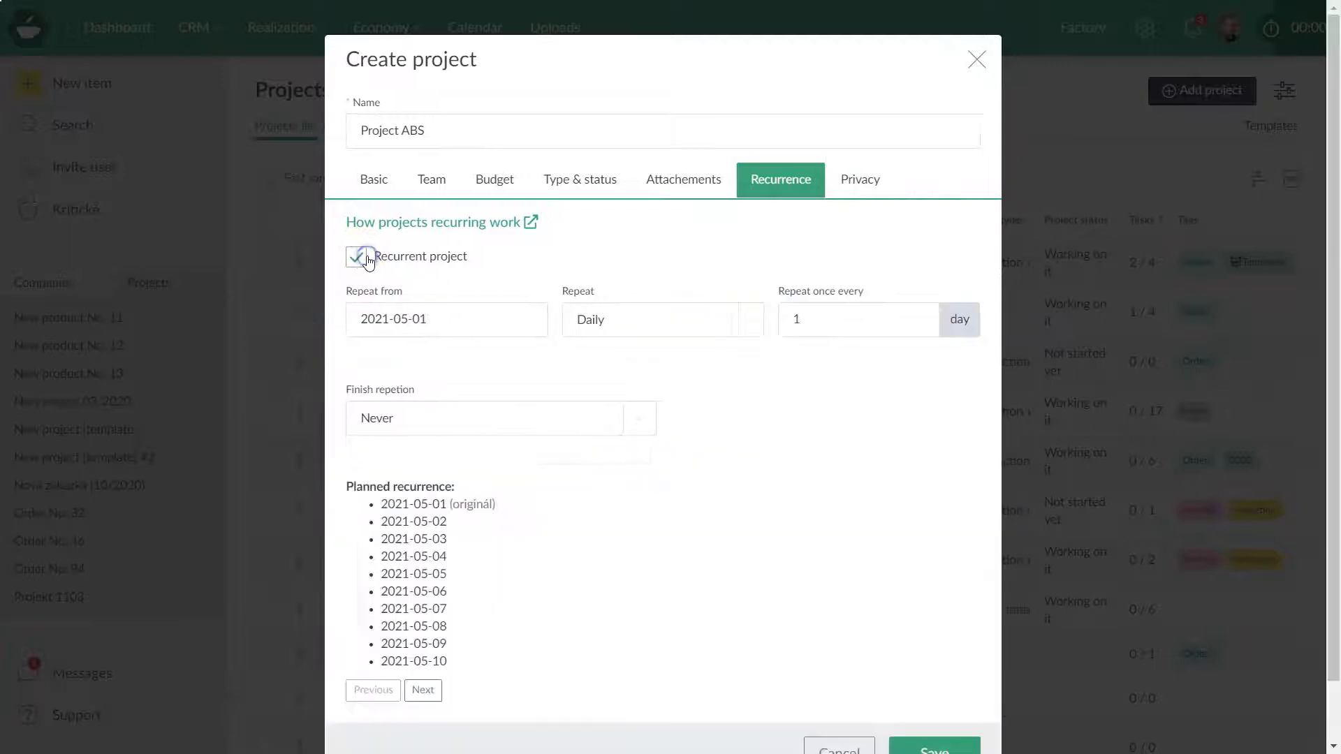
{"action": "left_click", "coordinate": [585, 326]}
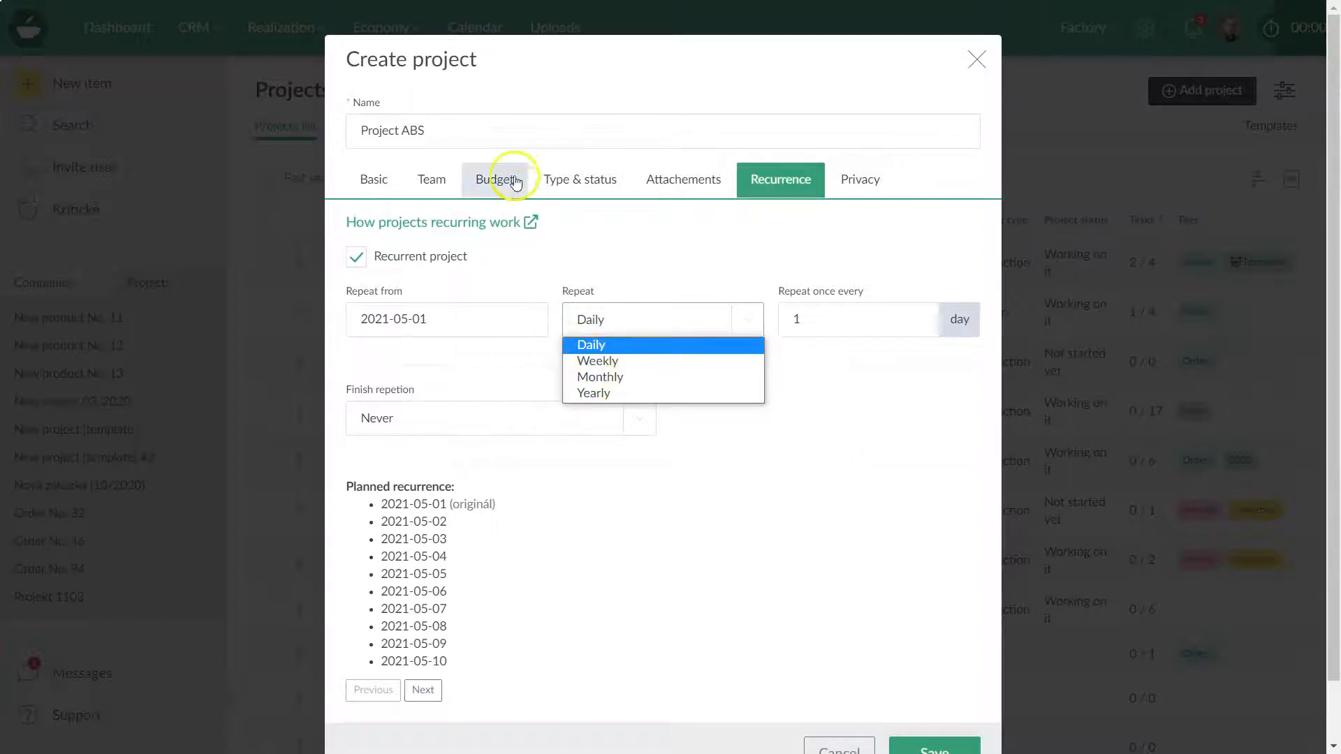
{"action": "left_click", "coordinate": [598, 378]}
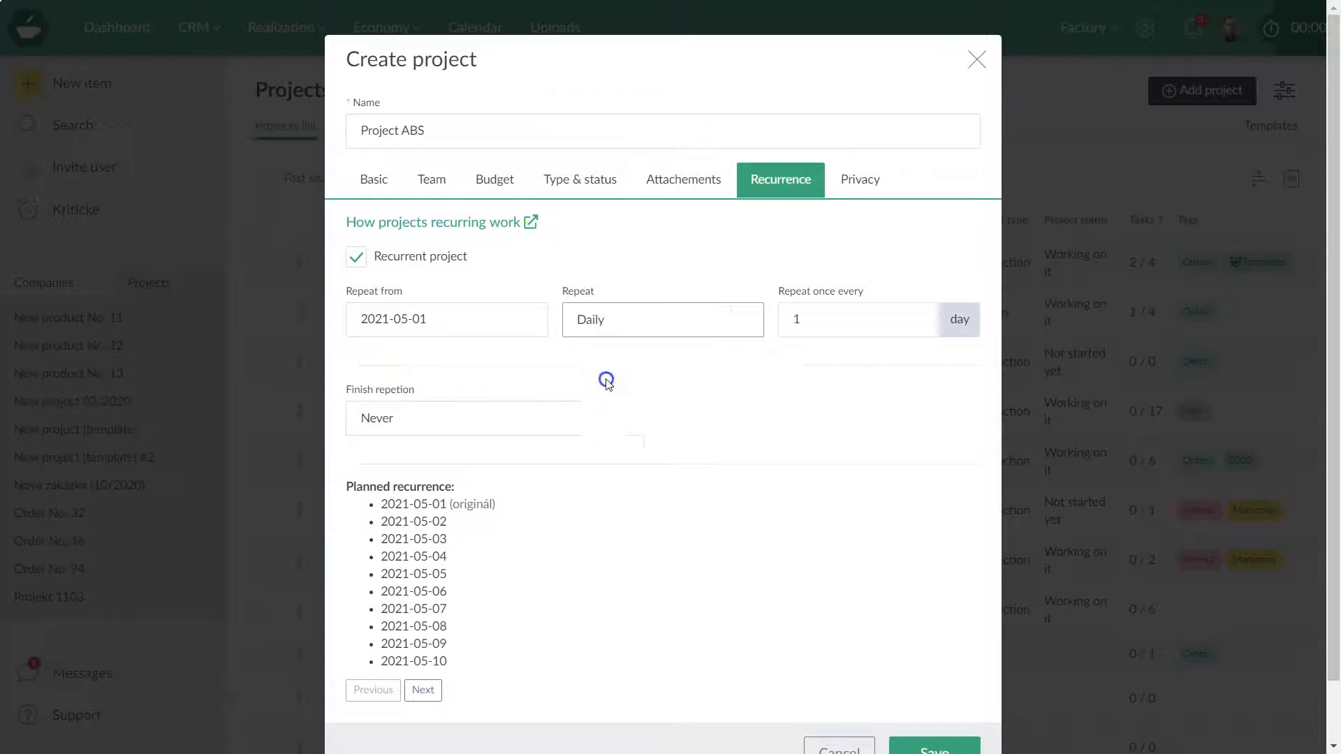
{"action": "left_click", "coordinate": [449, 395]}
{"action": "left_click", "coordinate": [389, 420]}
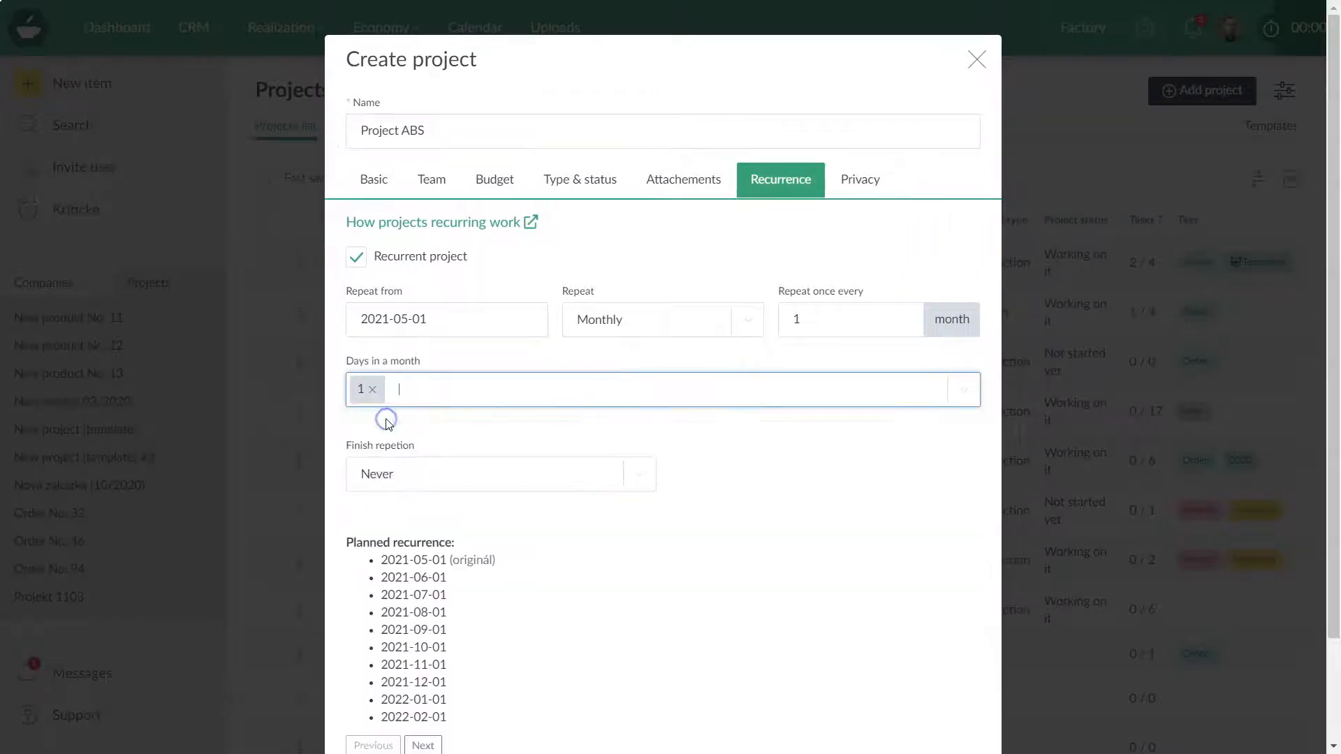
- End the project's recurrence after 6 repetitions and save the project
{"action": "left_click", "coordinate": [429, 487]}
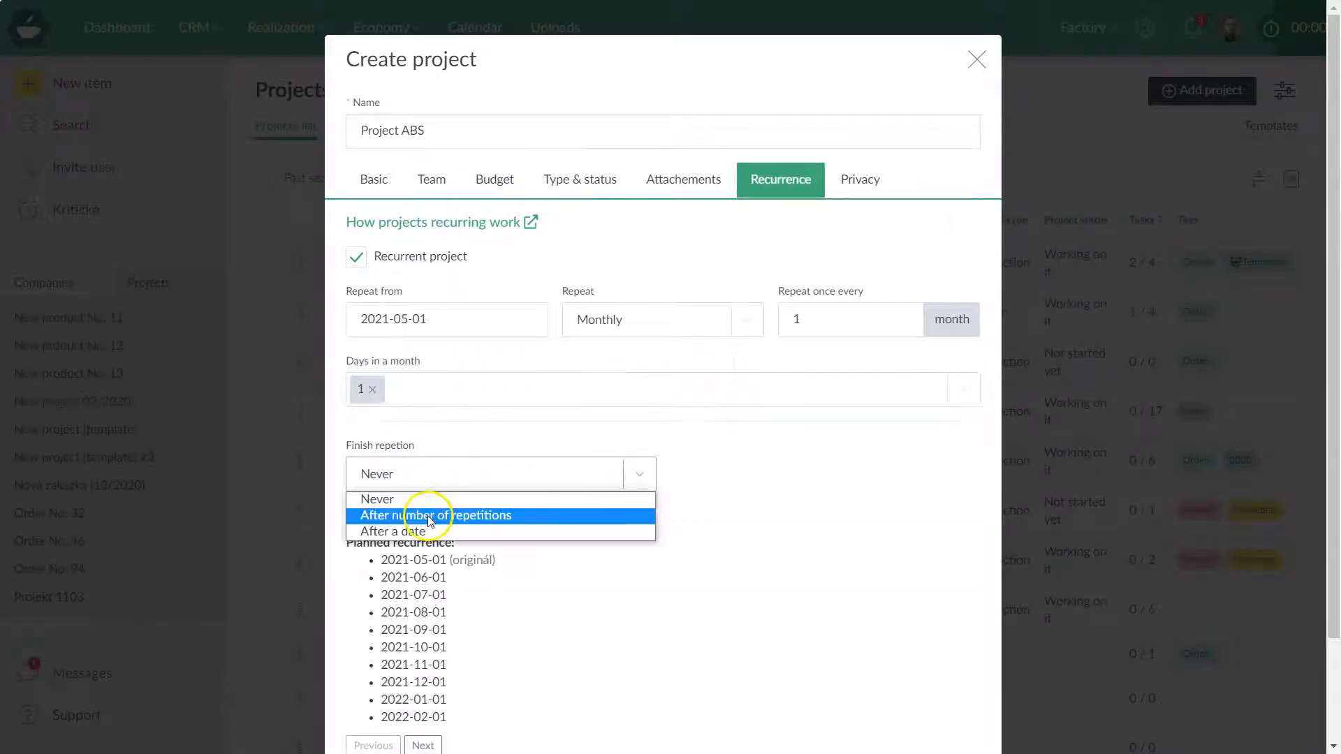
{"action": "left_click", "coordinate": [428, 514]}
{"action": "left_click", "coordinate": [693, 470]}
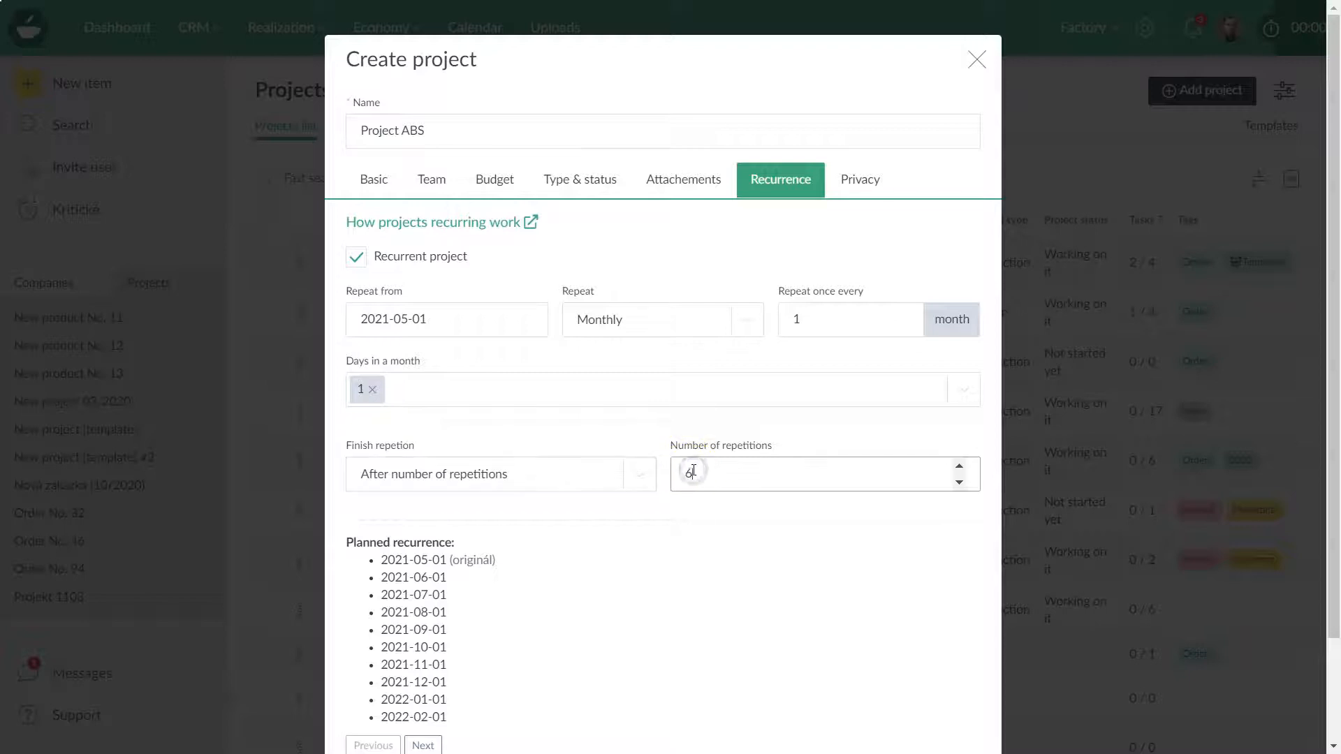
{"action": "left_click", "coordinate": [588, 534]}
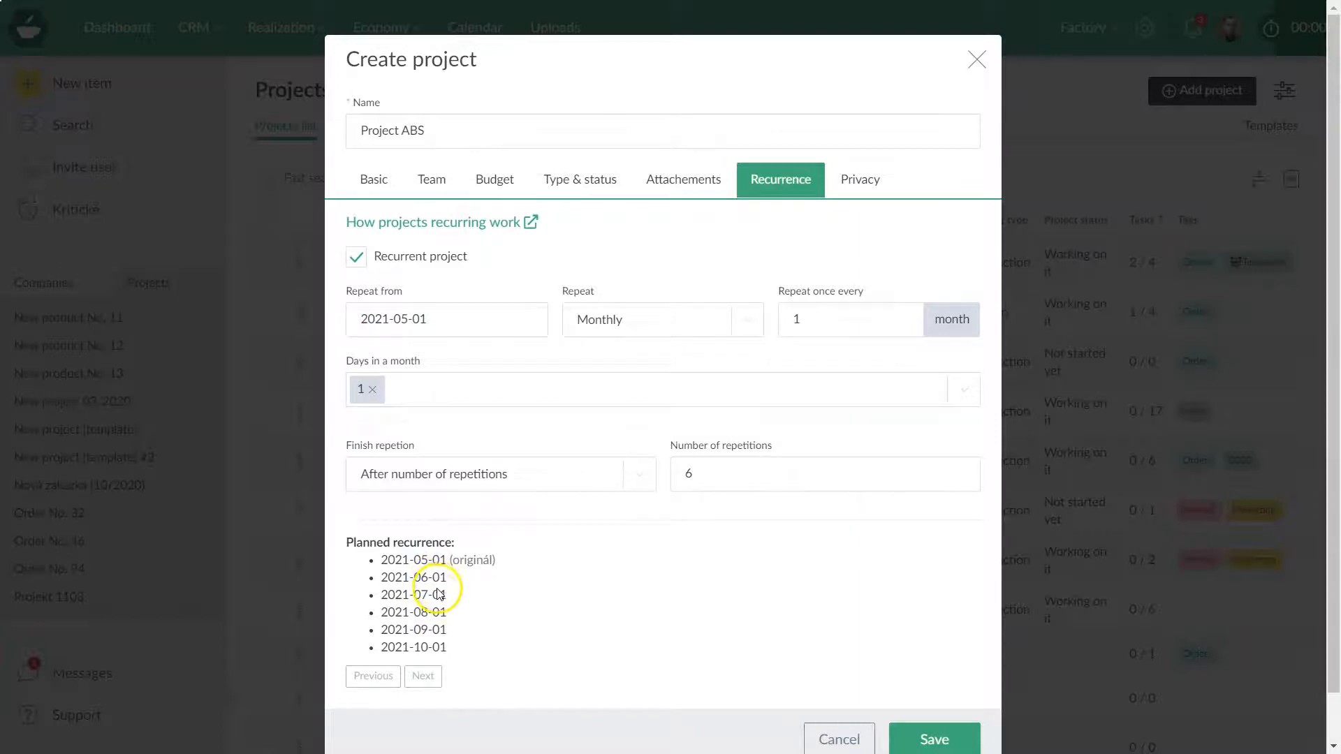
{"action": "left_click", "coordinate": [929, 739]}
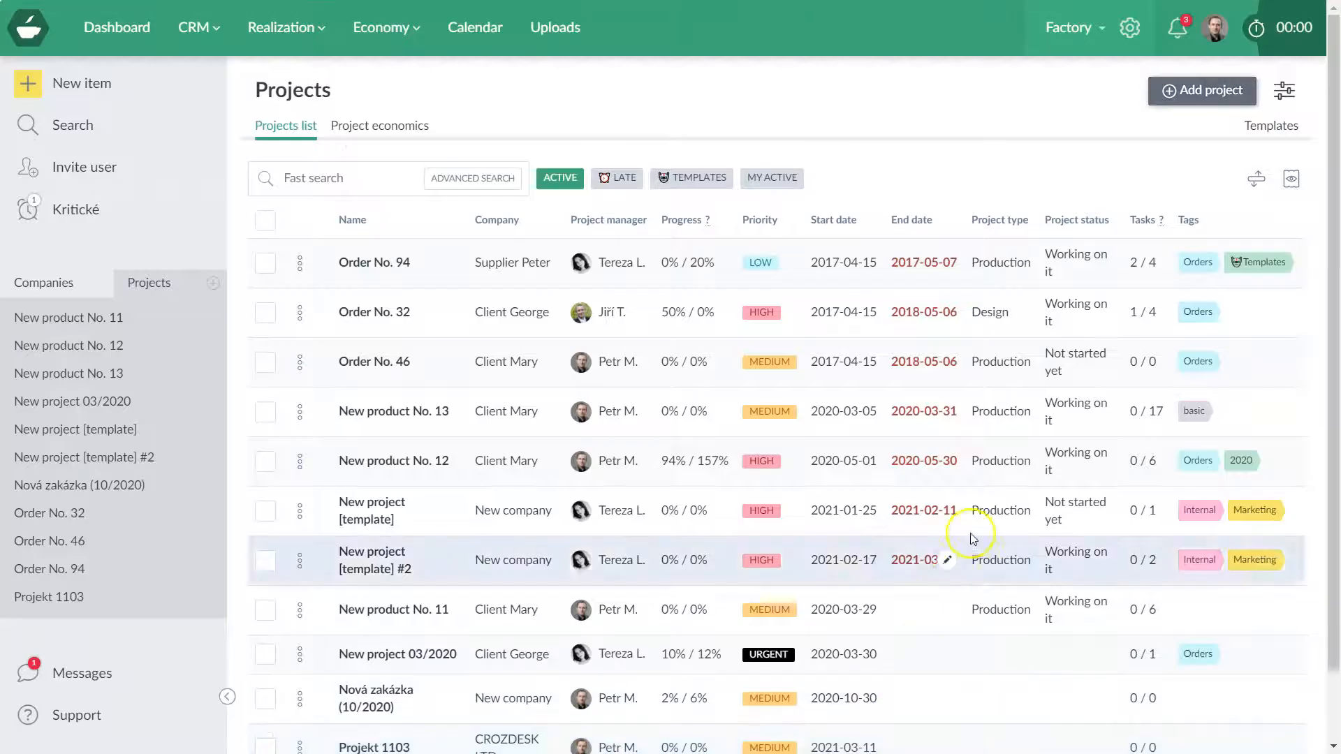
- Open Project ABS from the project templates and show its task list
{"action": "left_click", "coordinate": [1258, 127]}
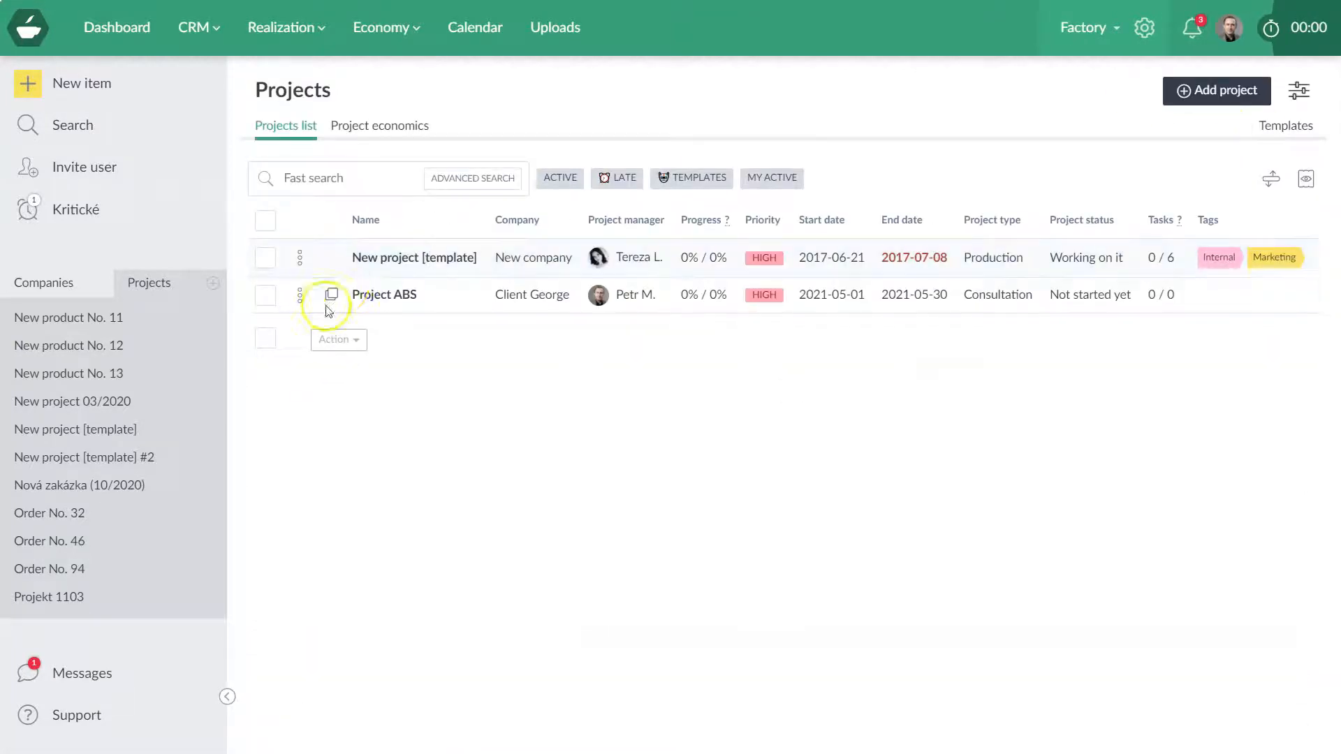
{"action": "left_click", "coordinate": [383, 299]}
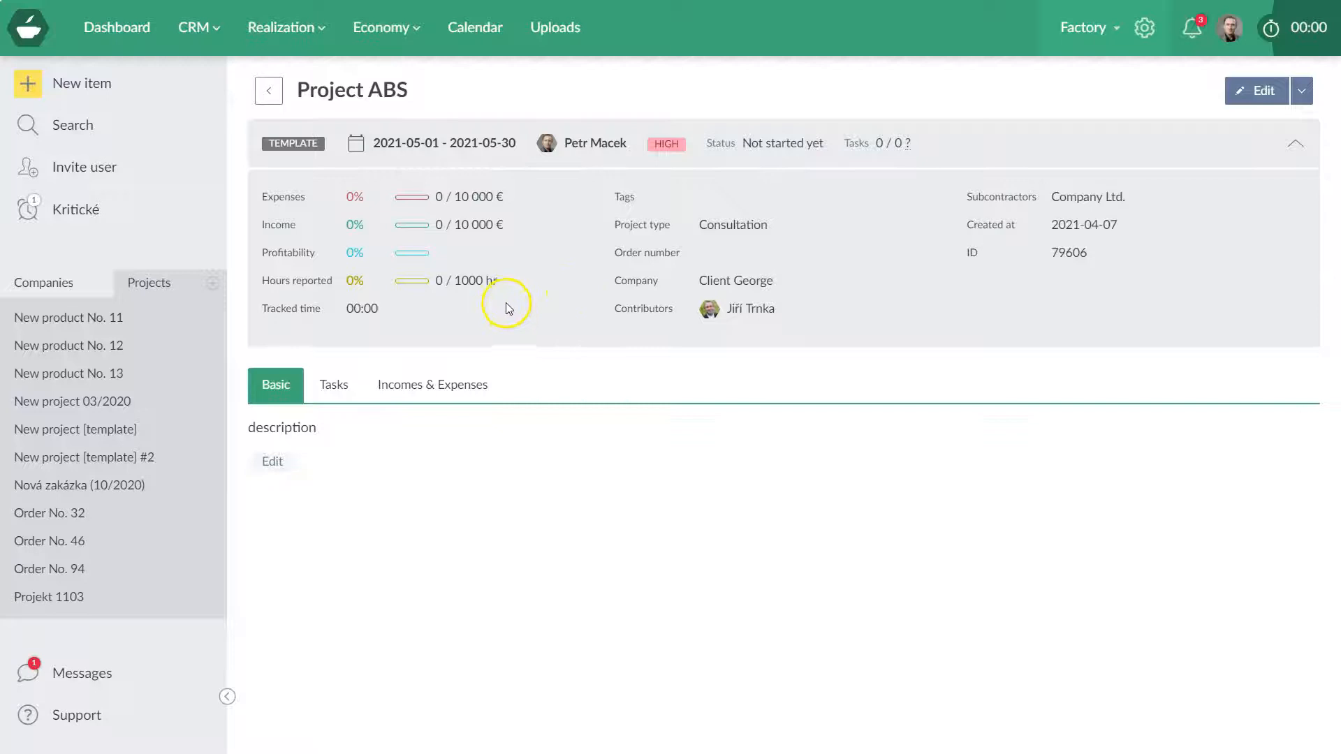
{"action": "left_click", "coordinate": [339, 381]}
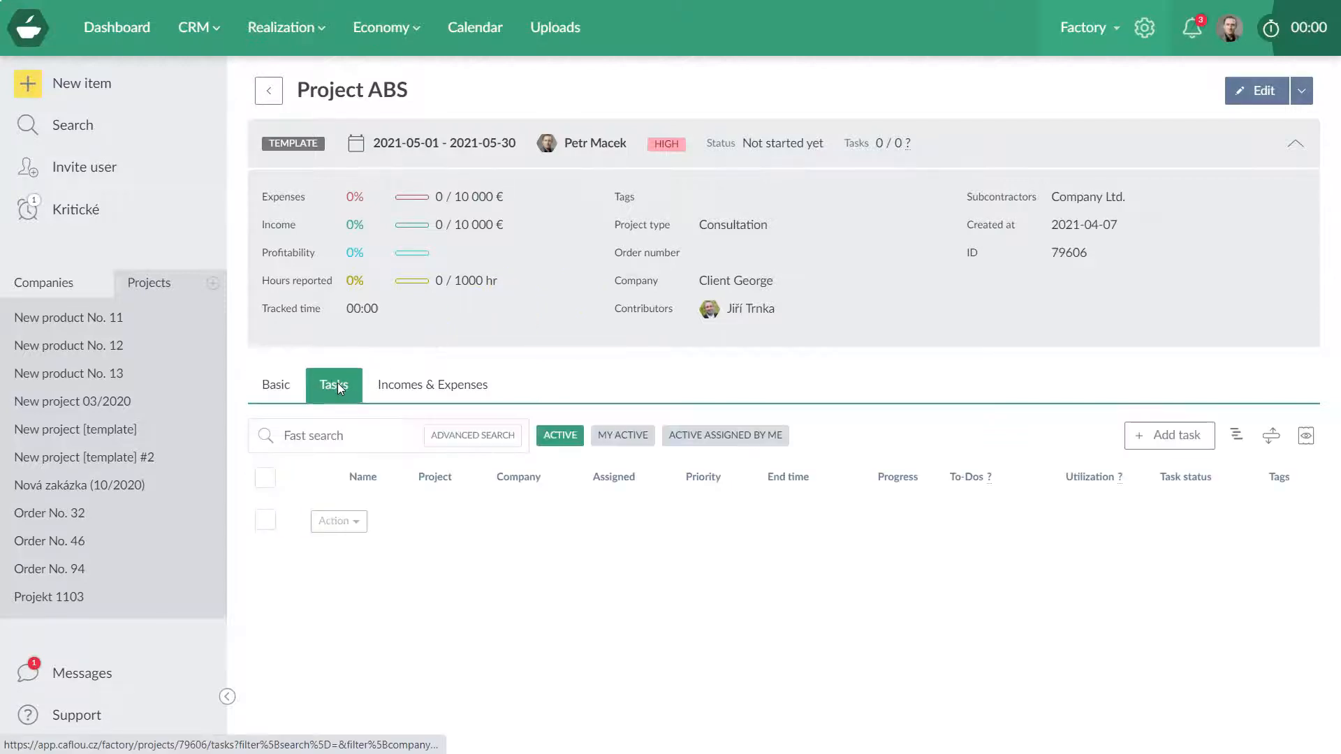
- Start a new task named Task ABS in the project with the start date 2021-05-02
{"action": "left_click", "coordinate": [1162, 435]}
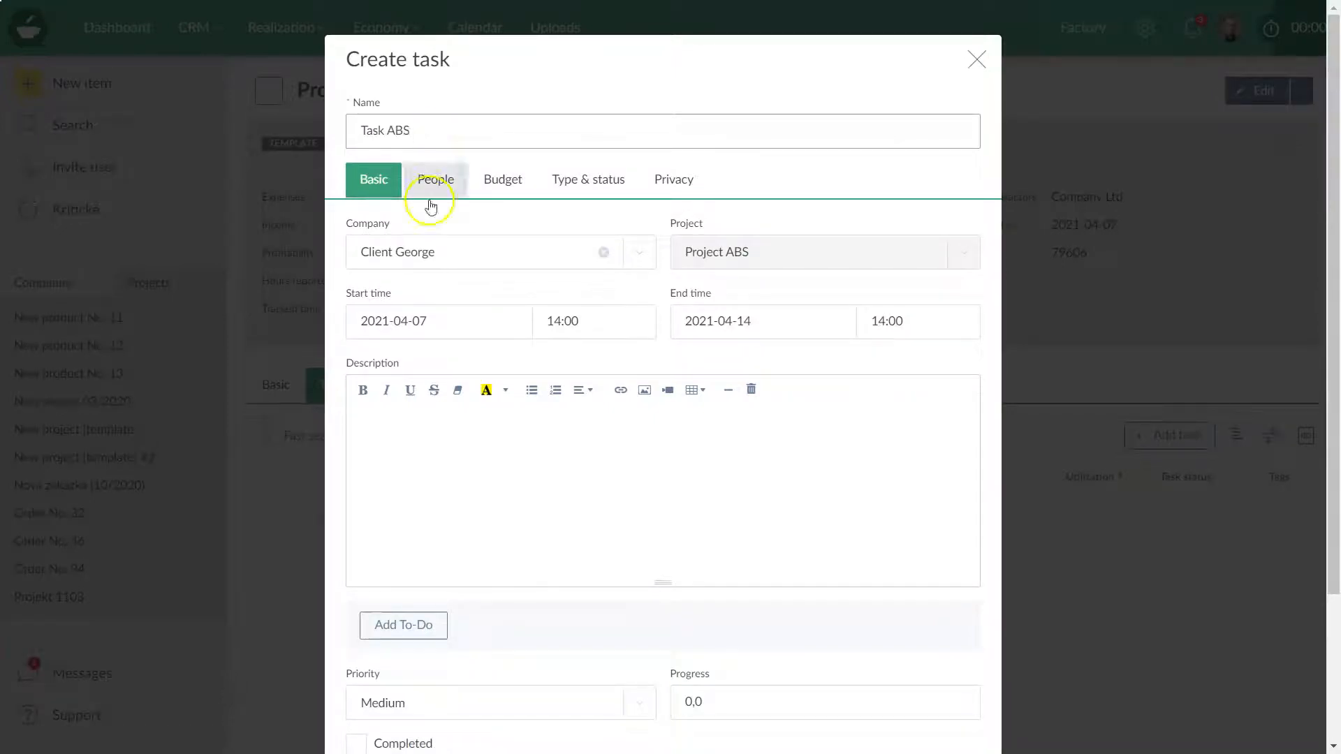
{"action": "left_click", "coordinate": [422, 321]}
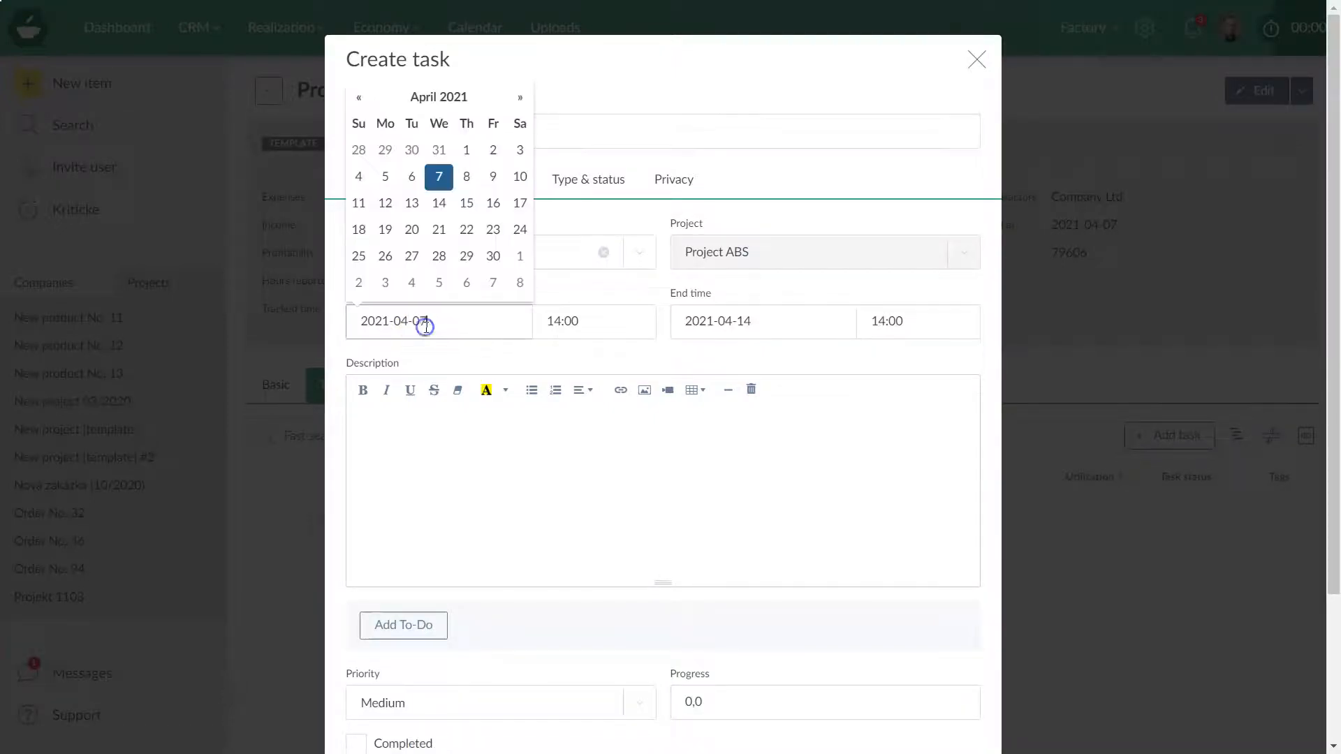
{"action": "left_click", "coordinate": [523, 98]}
{"action": "left_click", "coordinate": [359, 176]}
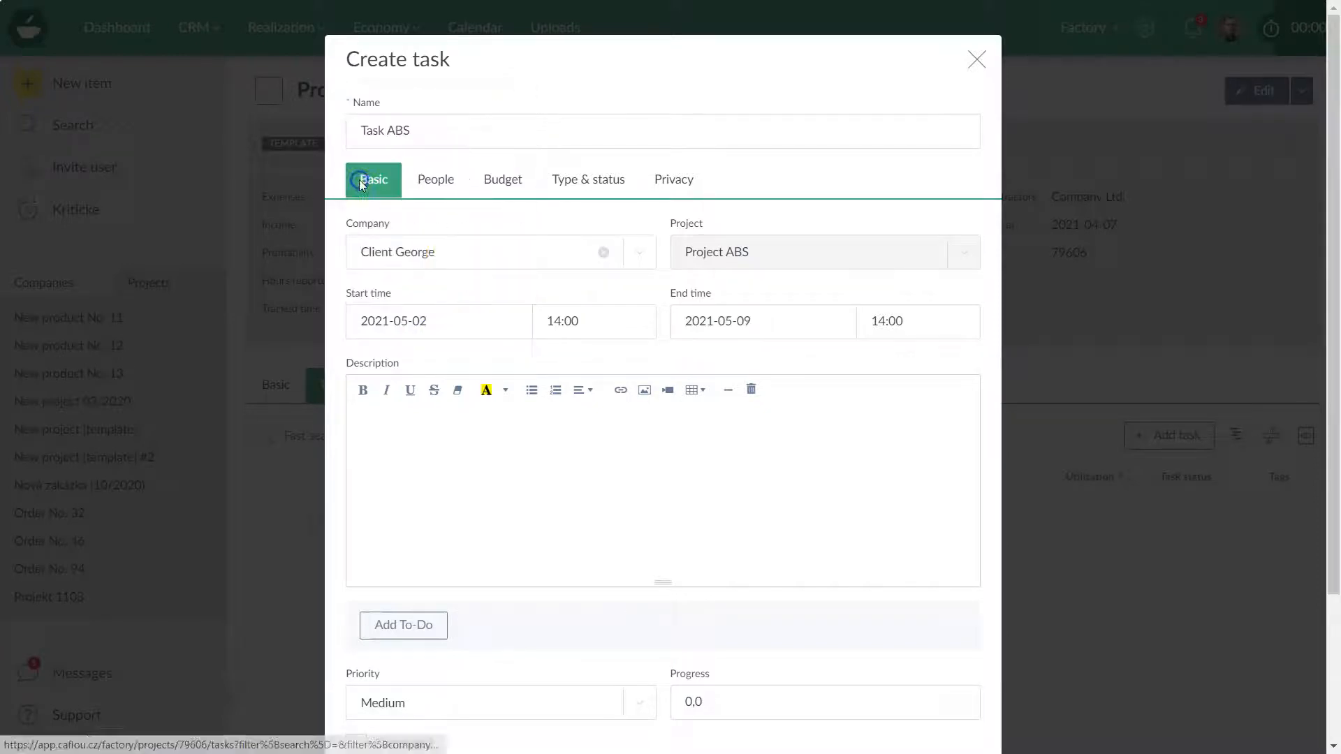
- Set the task's end date to 2021-05-08
{"action": "left_click", "coordinate": [709, 321]}
{"action": "left_click", "coordinate": [845, 98]}
{"action": "left_click", "coordinate": [683, 97]}
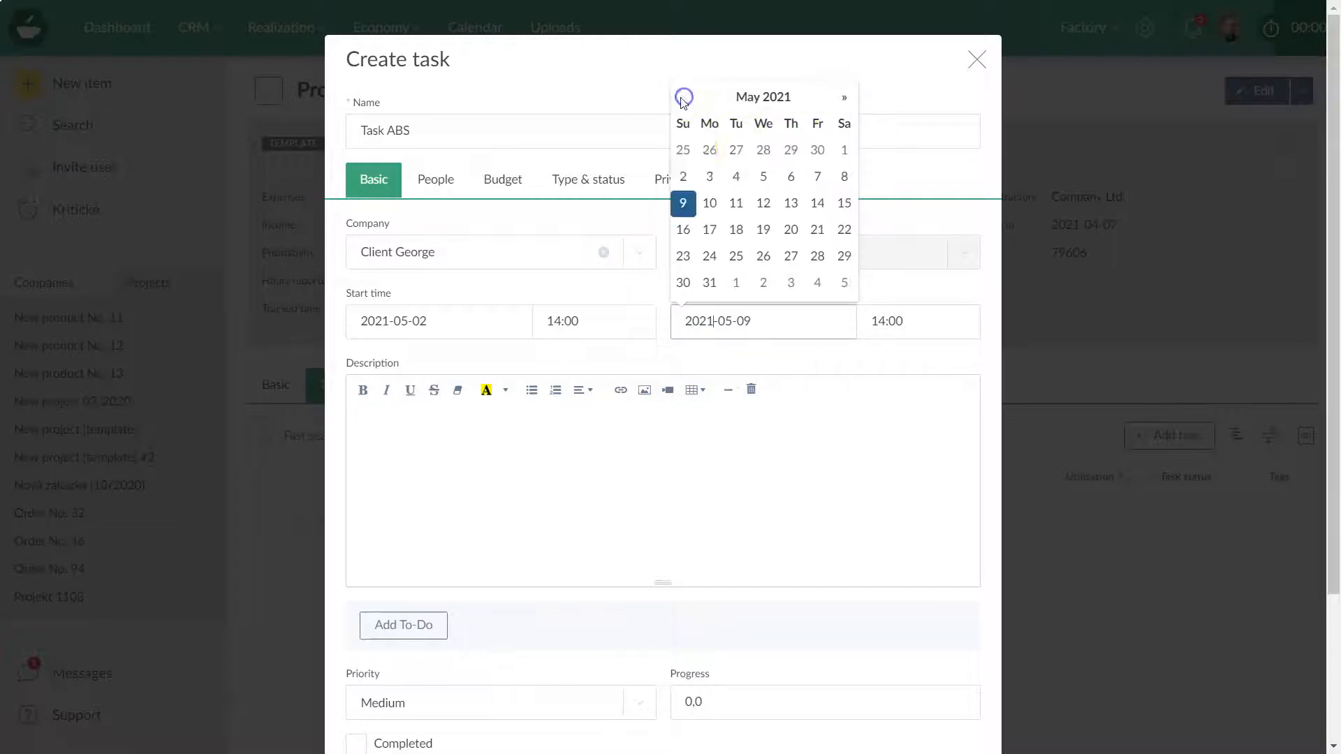
{"action": "left_click", "coordinate": [844, 176]}
- Add to-do item 1 to the task with the due date 2021-05-05
{"action": "scroll", "coordinate": [531, 489], "scroll_direction": "down", "scroll_amount": 3}
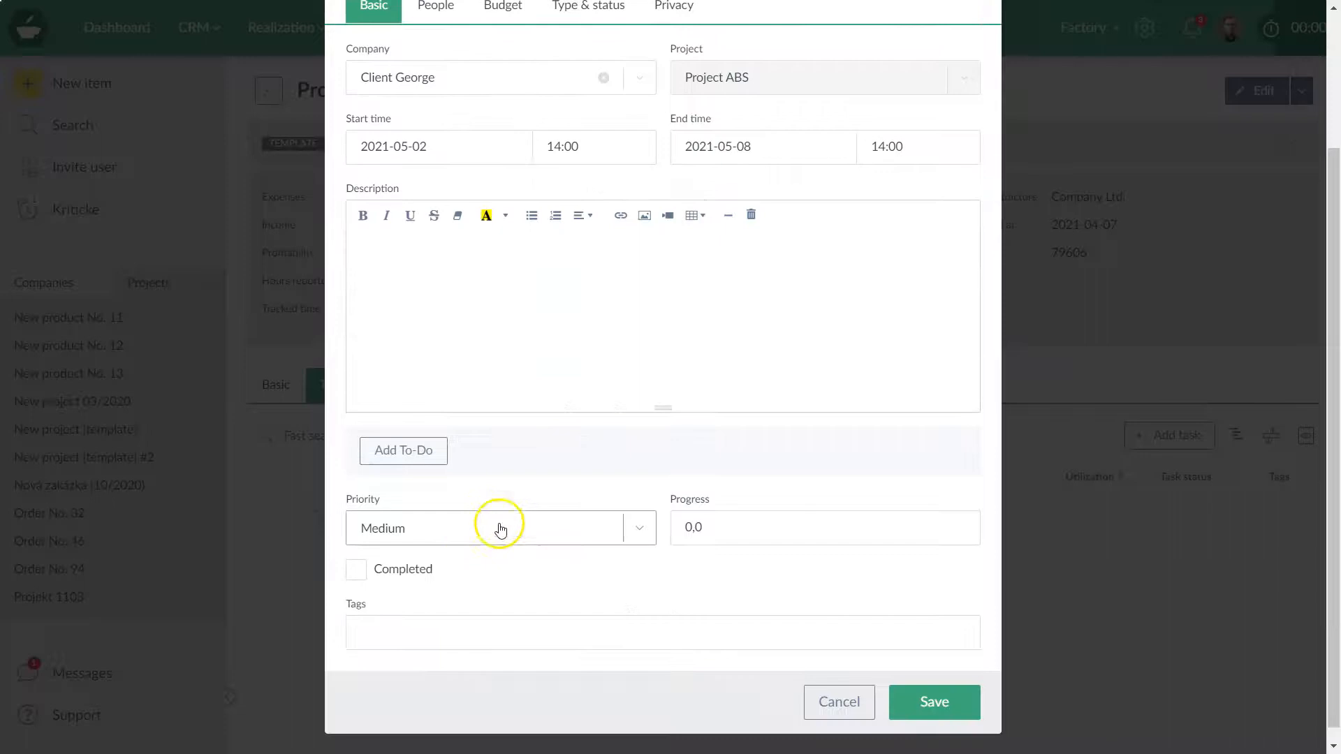
{"action": "left_click", "coordinate": [422, 462]}
{"action": "left_click", "coordinate": [422, 458]}
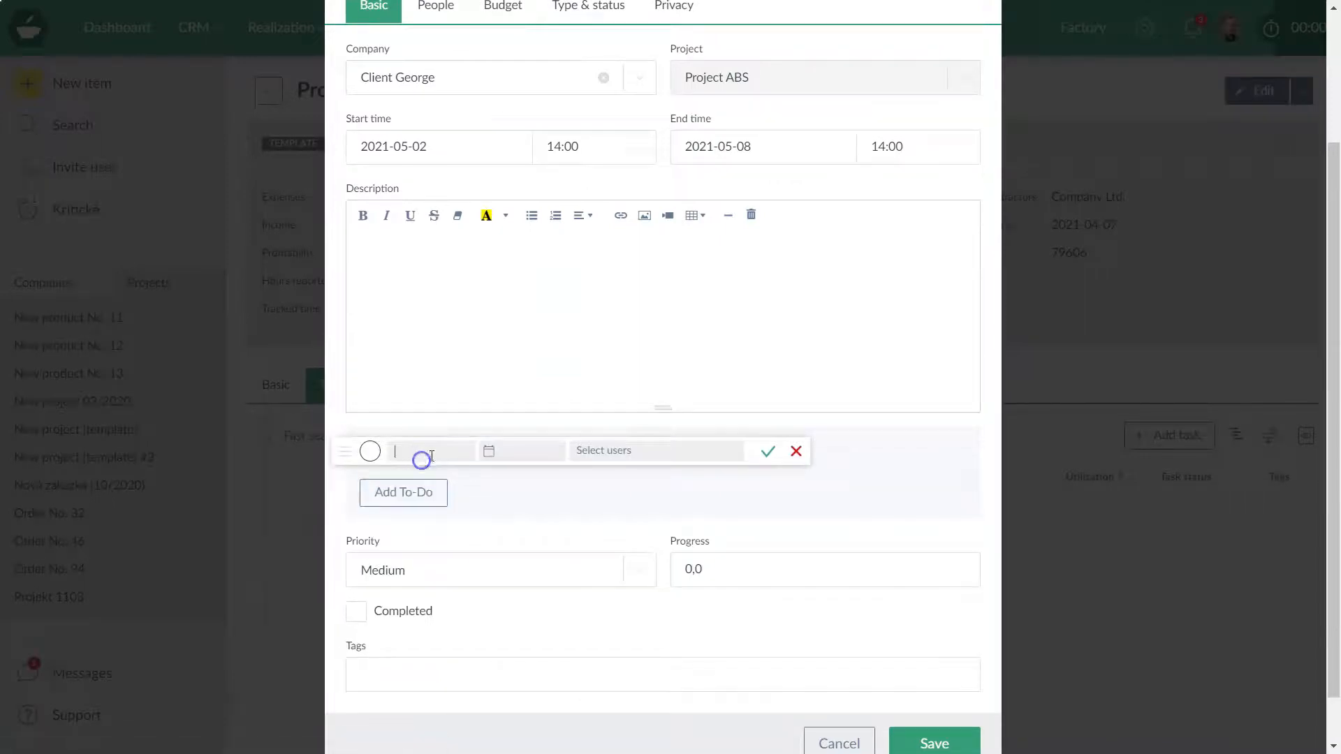
{"action": "left_click", "coordinate": [538, 450]}
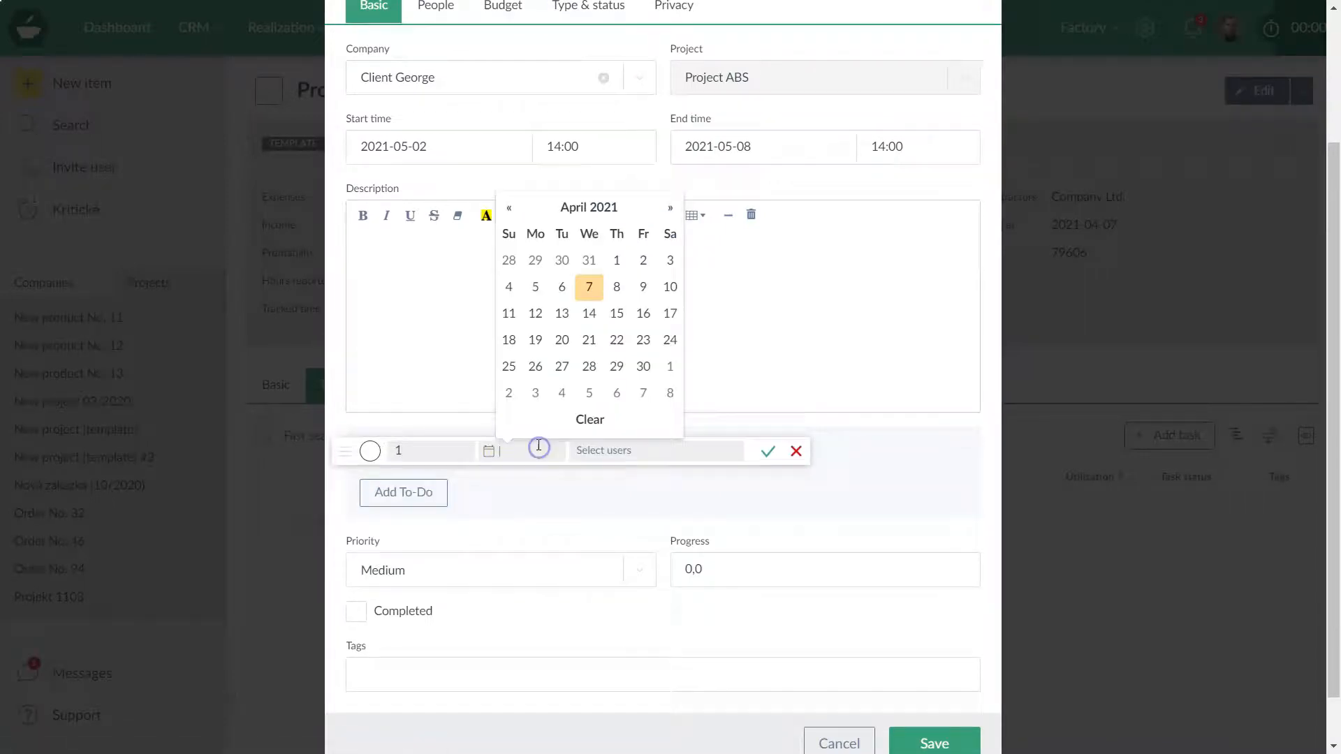
{"action": "left_click", "coordinate": [589, 393]}
{"action": "left_click", "coordinate": [770, 449]}
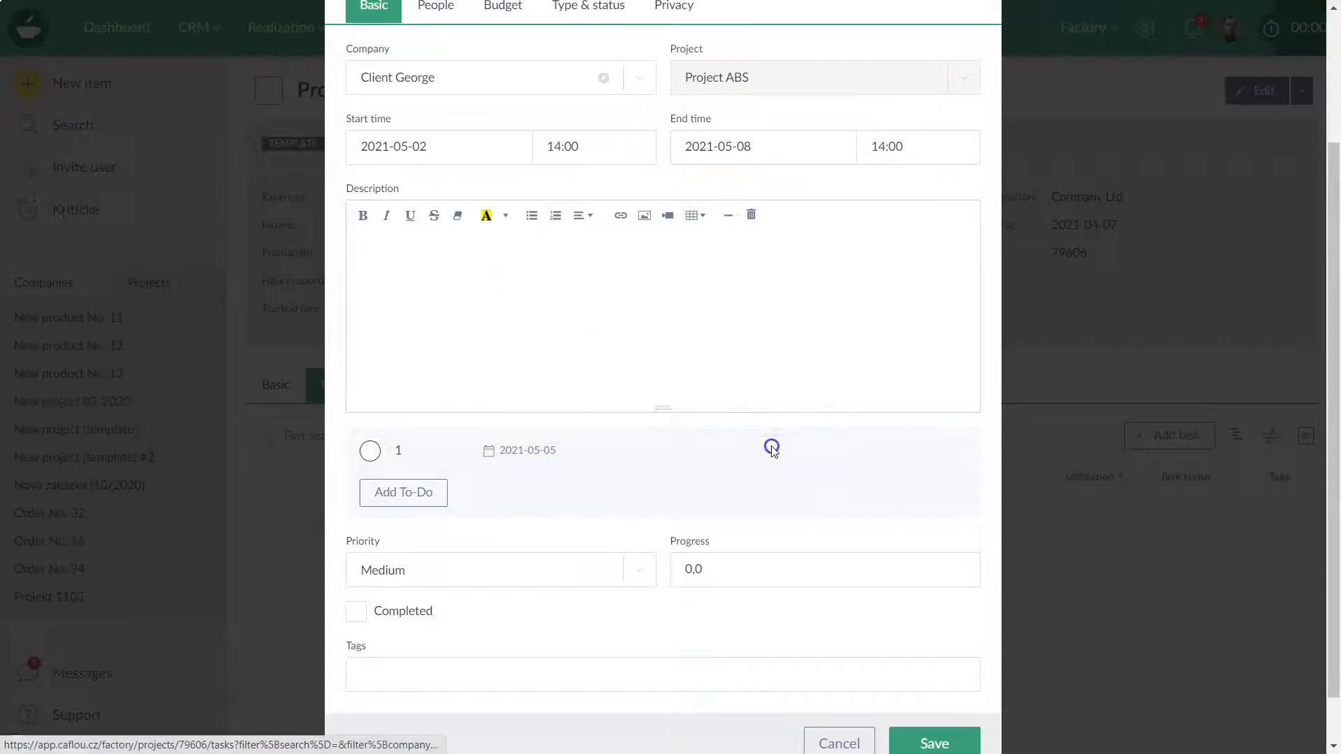
- Add a second to-do item named 2 with the due date 2021-04-14
{"action": "left_click", "coordinate": [433, 498]}
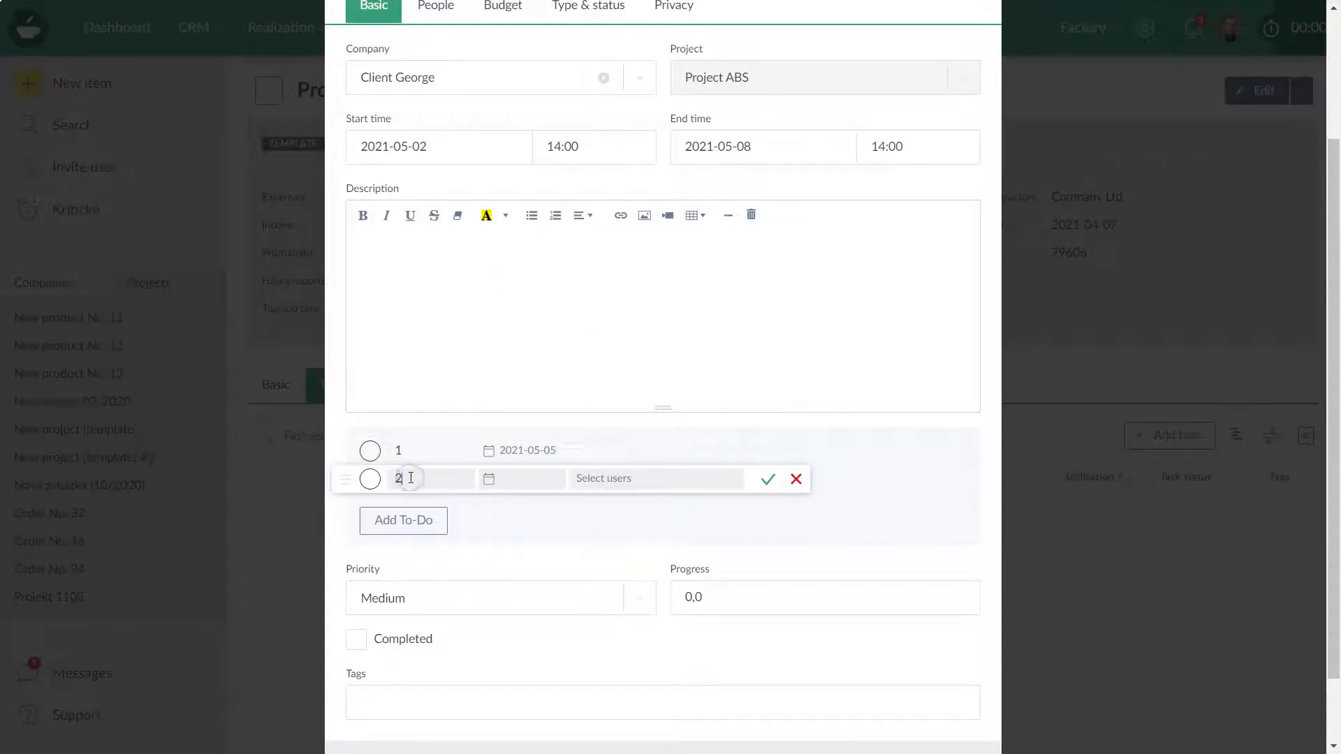
{"action": "left_click", "coordinate": [492, 475]}
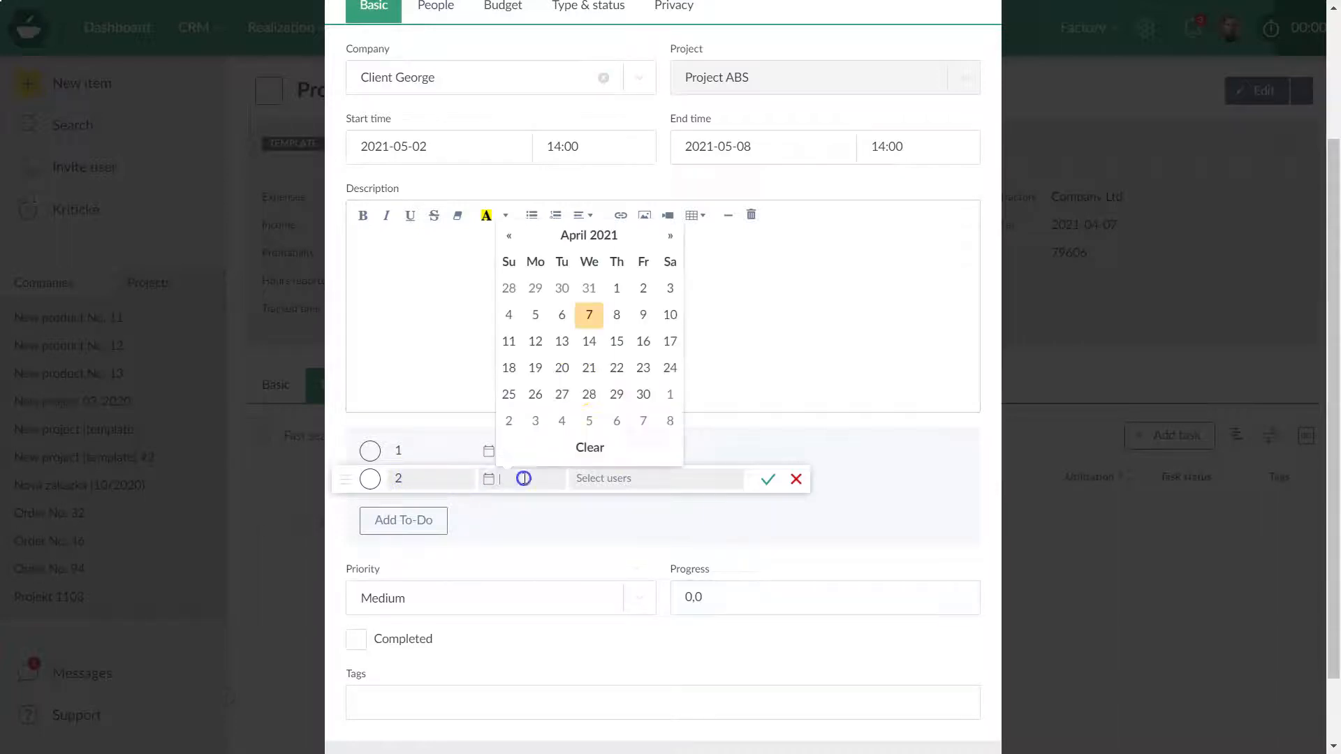
{"action": "left_click", "coordinate": [590, 344]}
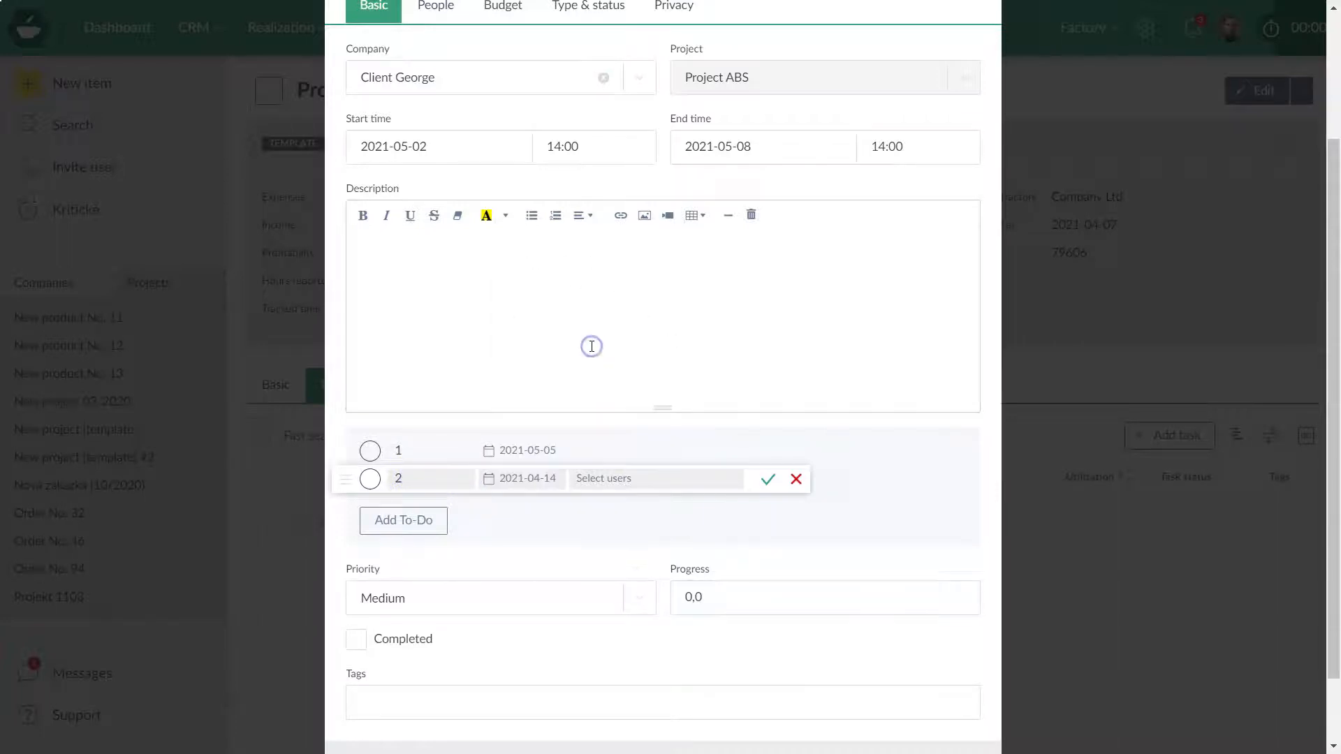
{"action": "left_click", "coordinate": [768, 478]}
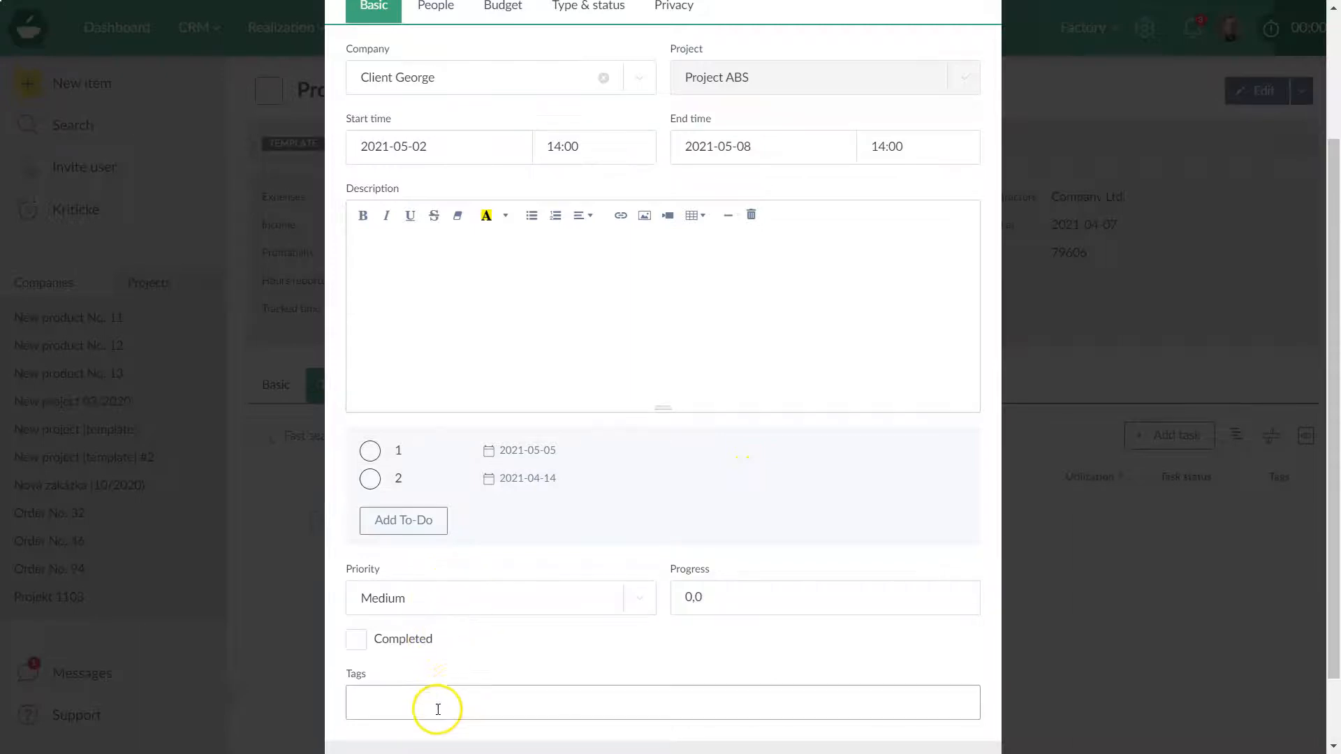
- Assign the task to a different team member, the second-to-last person visible in the user list
{"action": "scroll", "coordinate": [518, 554], "scroll_direction": "up", "scroll_amount": 3}
{"action": "left_click", "coordinate": [435, 183]}
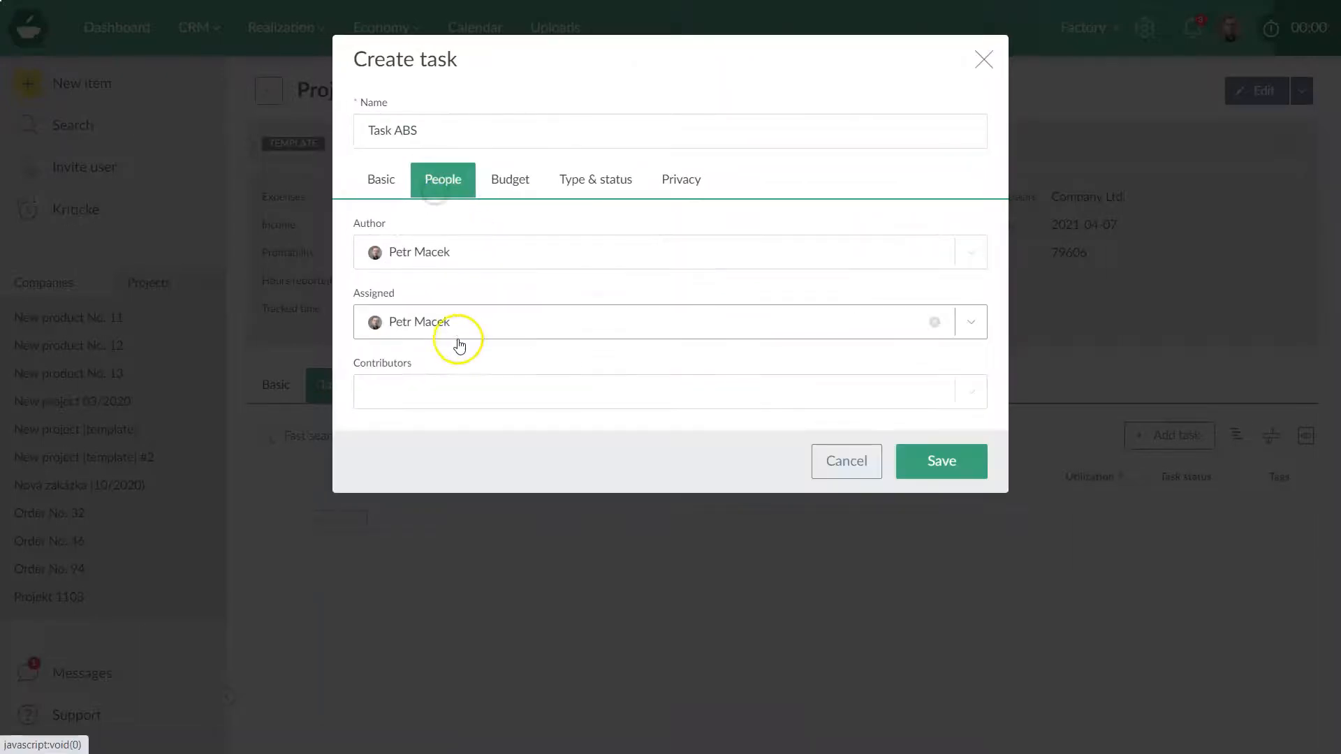
{"action": "left_click", "coordinate": [434, 327]}
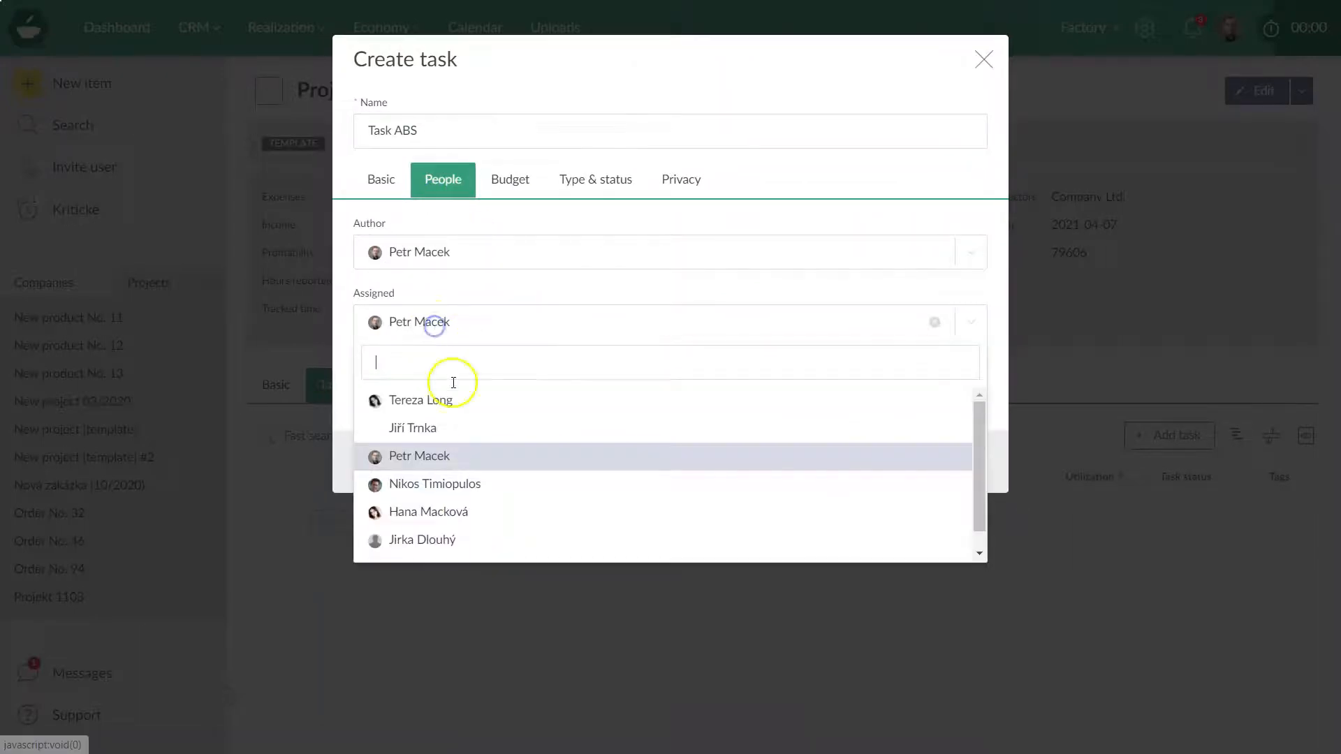
{"action": "left_click", "coordinate": [426, 517]}
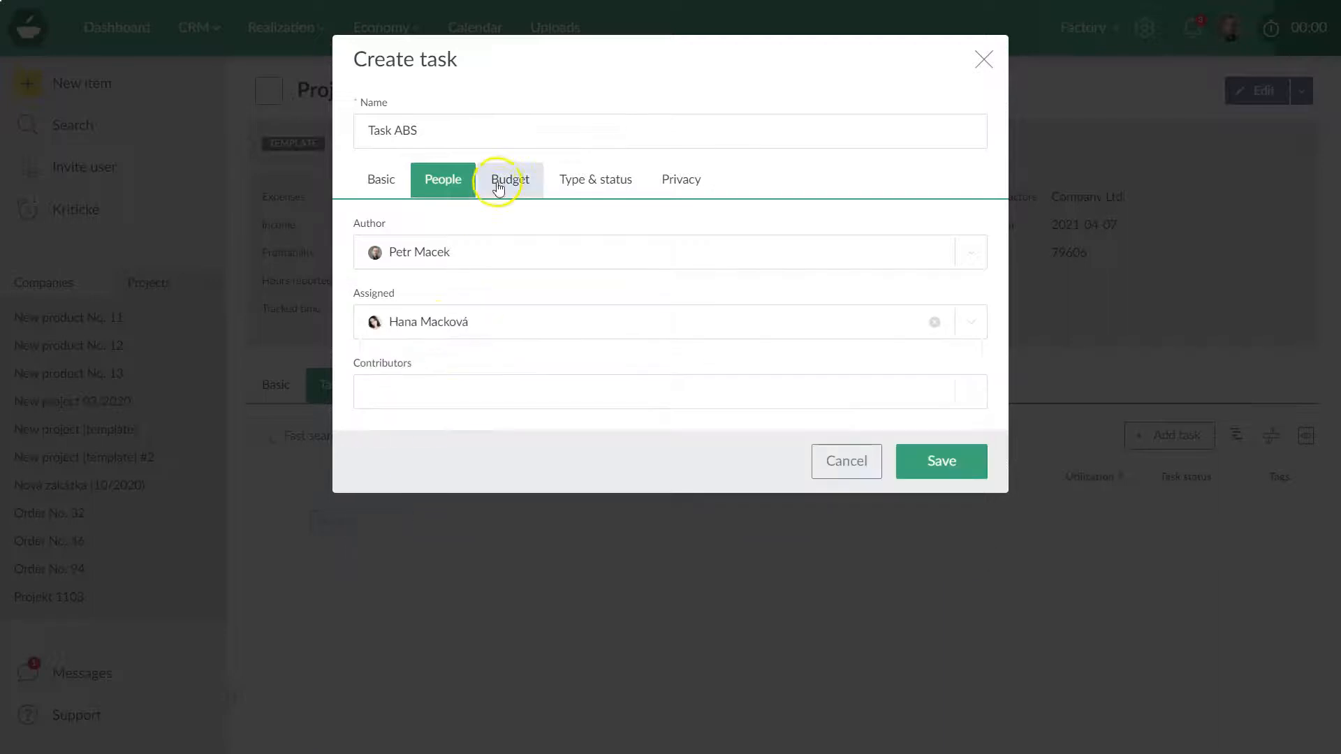
- Set the task's expenditure budget to 5 000, its income budget to 6 000 and the planned hours to 50
{"action": "left_click", "coordinate": [502, 181]}
{"action": "left_click", "coordinate": [451, 261]}
{"action": "type", "text": "50"}
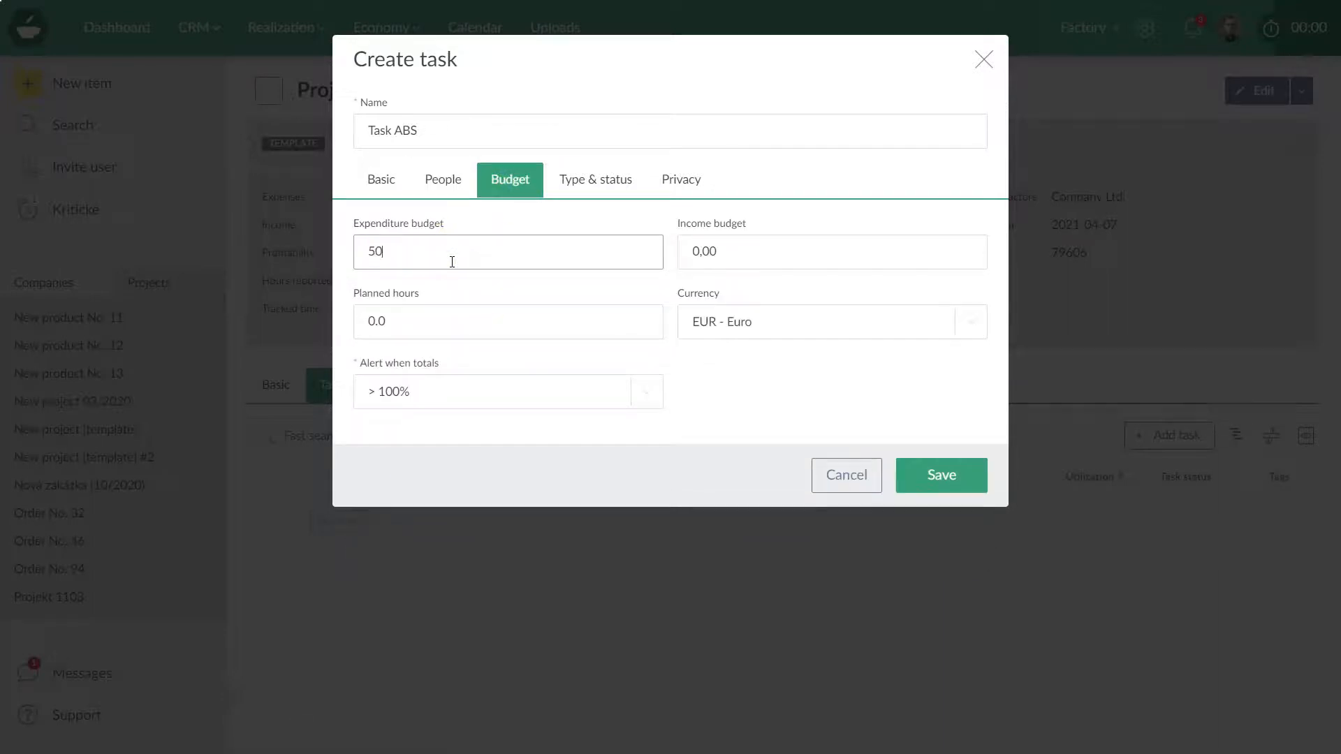
{"action": "key", "text": "Tab"}
{"action": "type", "text": "6 0"}
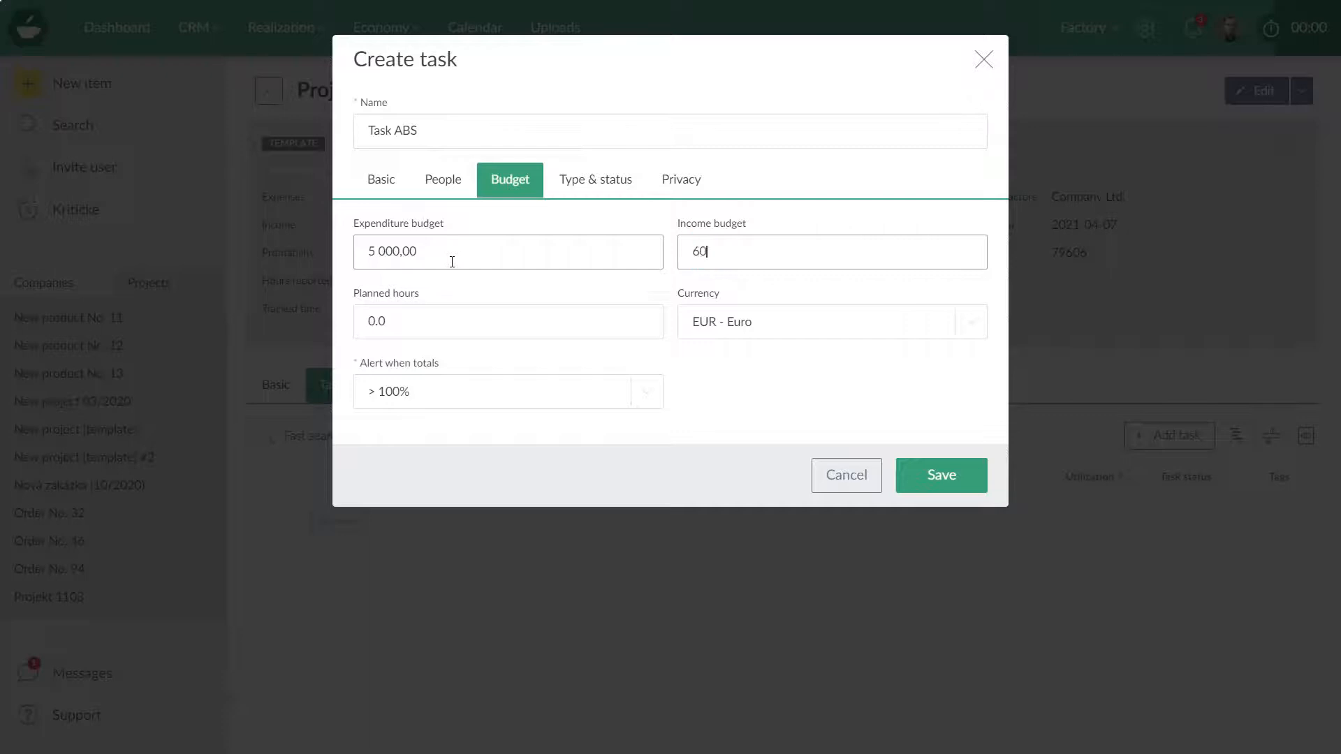
{"action": "type", "text": "00"}
{"action": "key", "text": "Tab"}
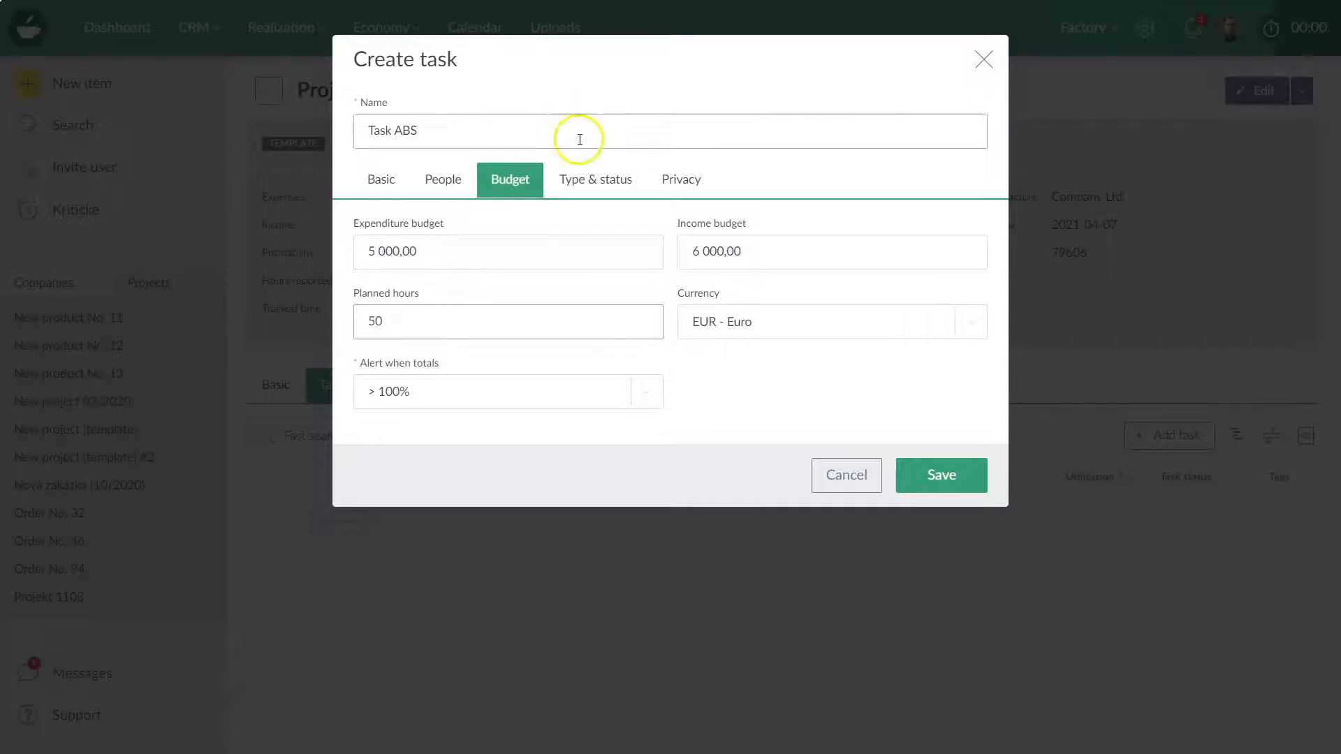
- Set the task type to Design and the task status to Not started yet, and save the task
{"action": "left_click", "coordinate": [595, 180]}
{"action": "left_click", "coordinate": [453, 245]}
{"action": "left_click", "coordinate": [428, 359]}
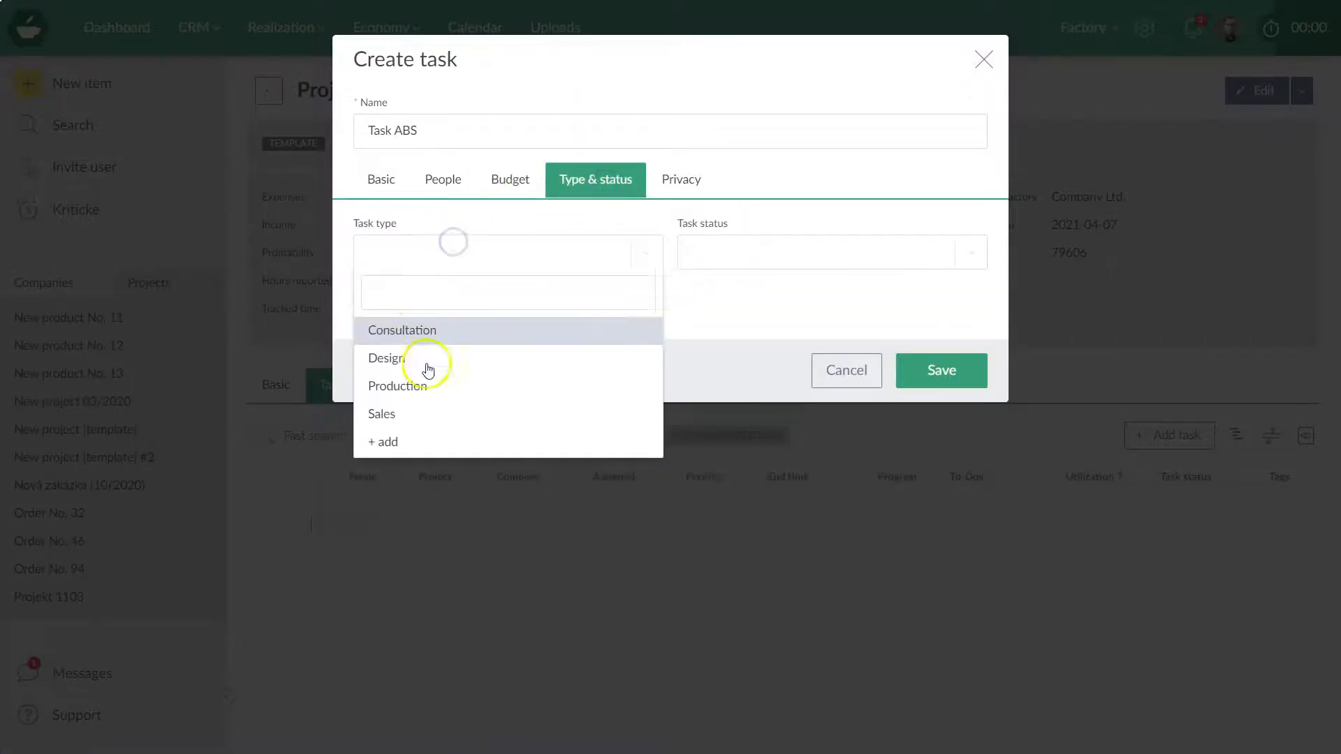
{"action": "left_click", "coordinate": [694, 259]}
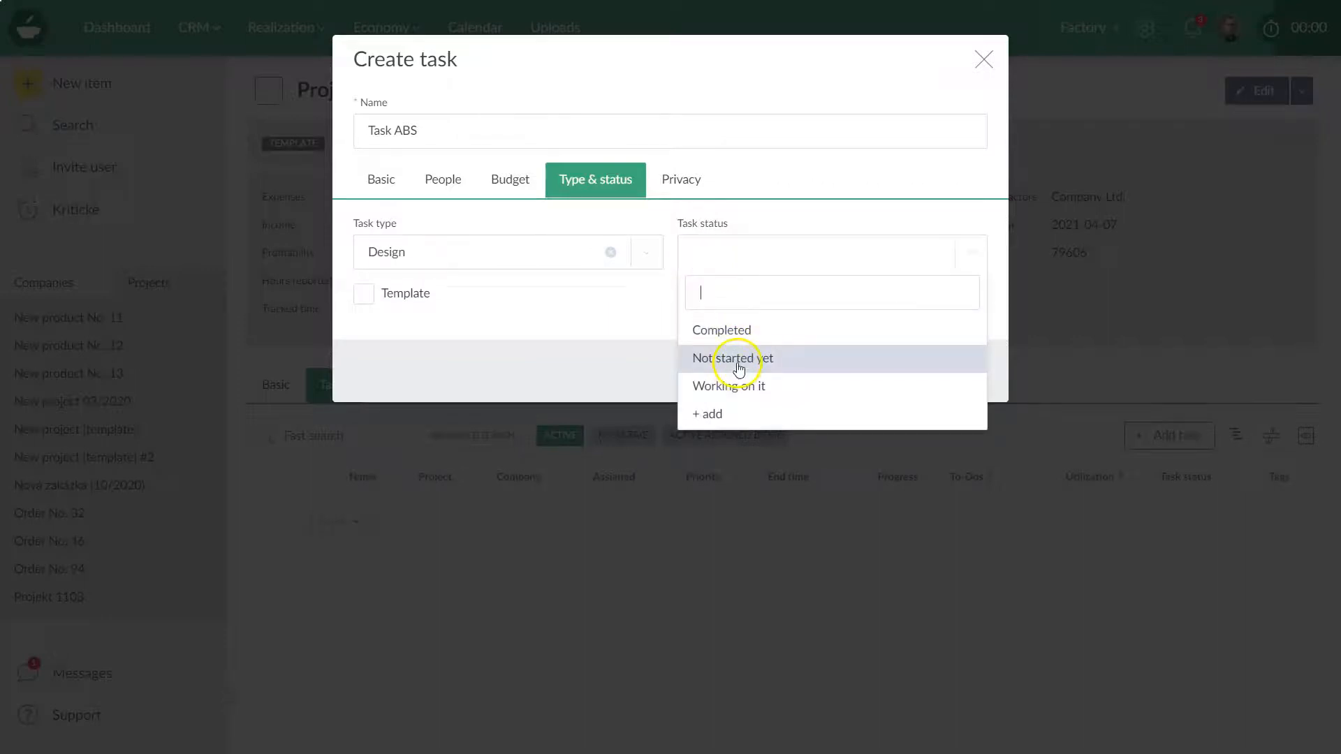
{"action": "left_click", "coordinate": [736, 362]}
{"action": "left_click", "coordinate": [953, 372]}
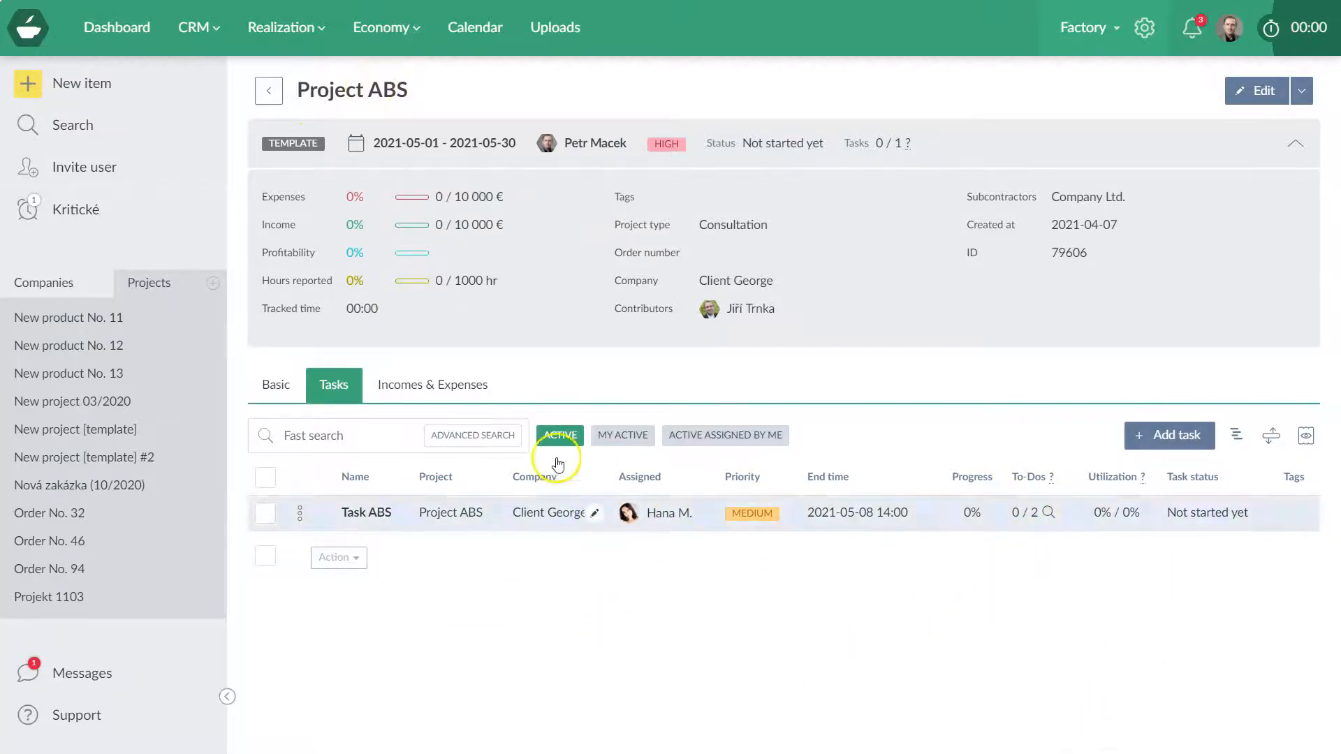
- Start a new expense in the project named Expense ABS with an amount of 500 euros
{"action": "left_click", "coordinate": [417, 370]}
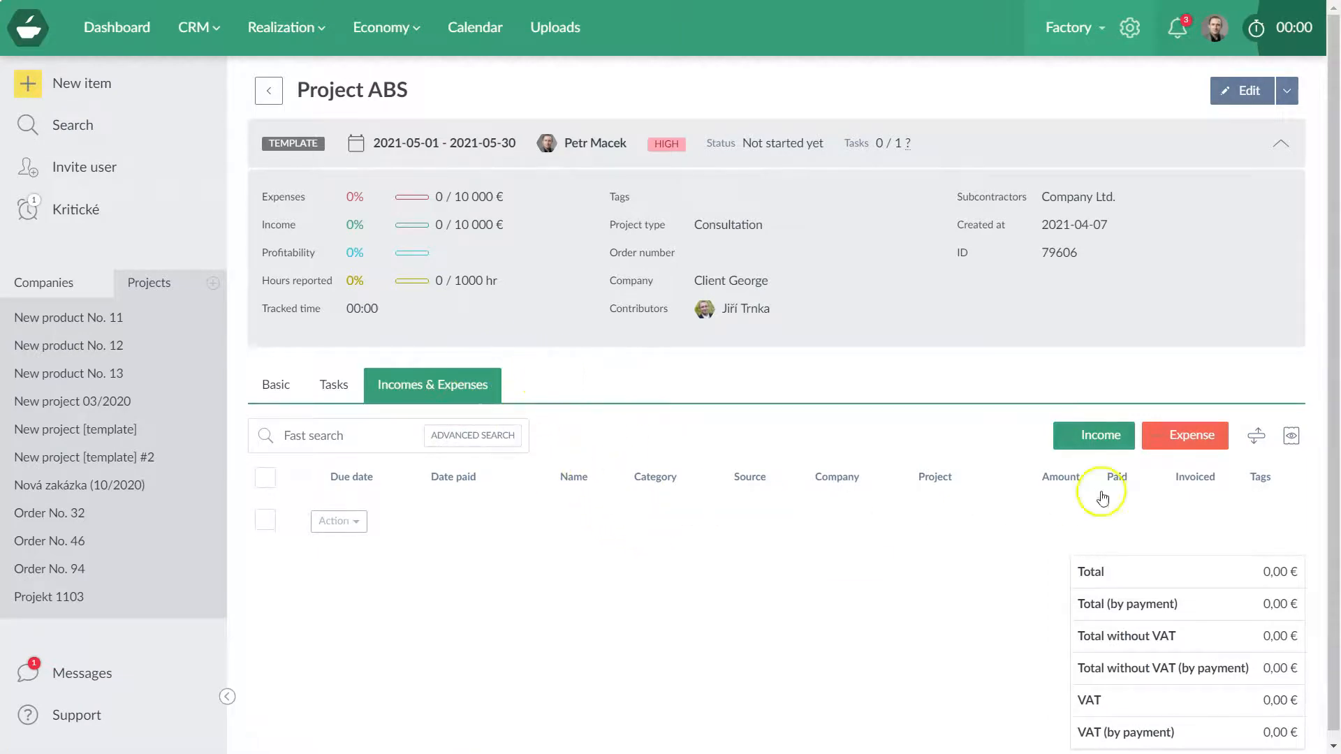
{"action": "left_click", "coordinate": [1163, 439]}
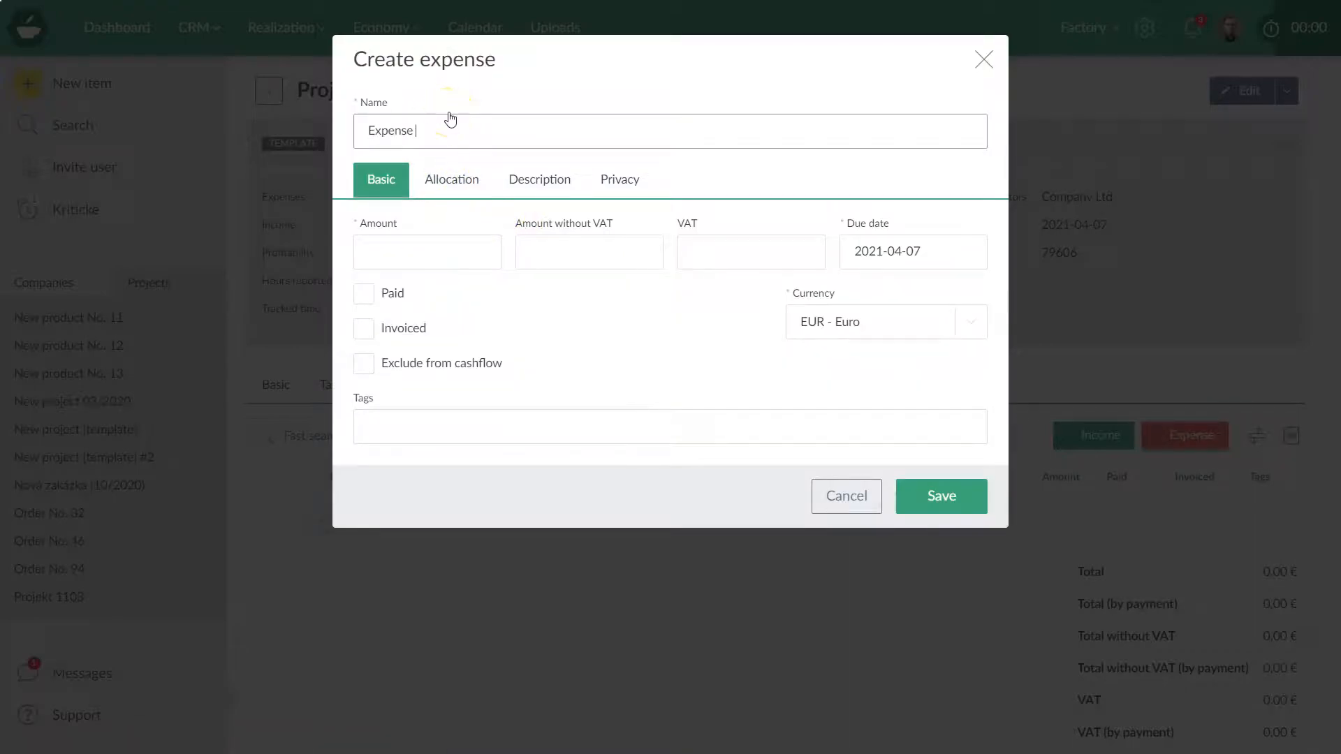
{"action": "left_click", "coordinate": [402, 253]}
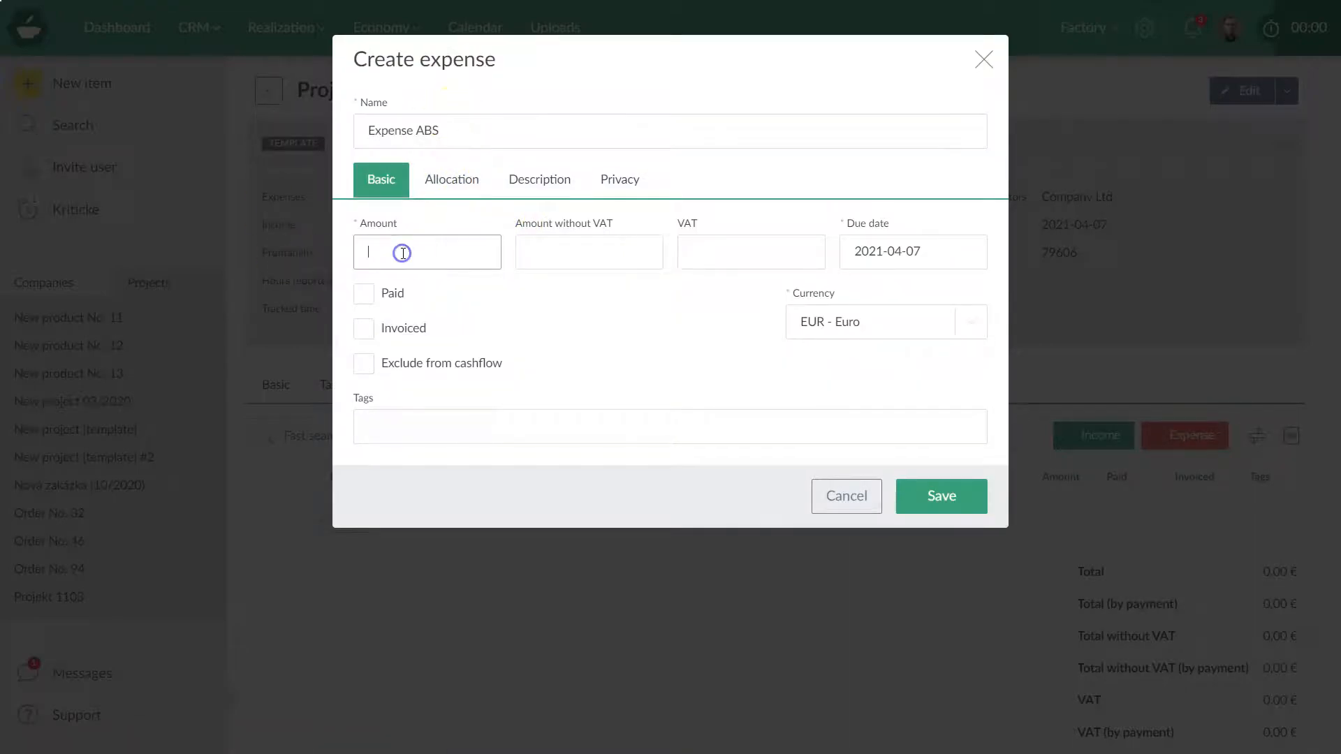
- Allocate the expense to the category Expense and the source Cash, and save it
{"action": "left_click", "coordinate": [462, 186]}
{"action": "left_click", "coordinate": [377, 245]}
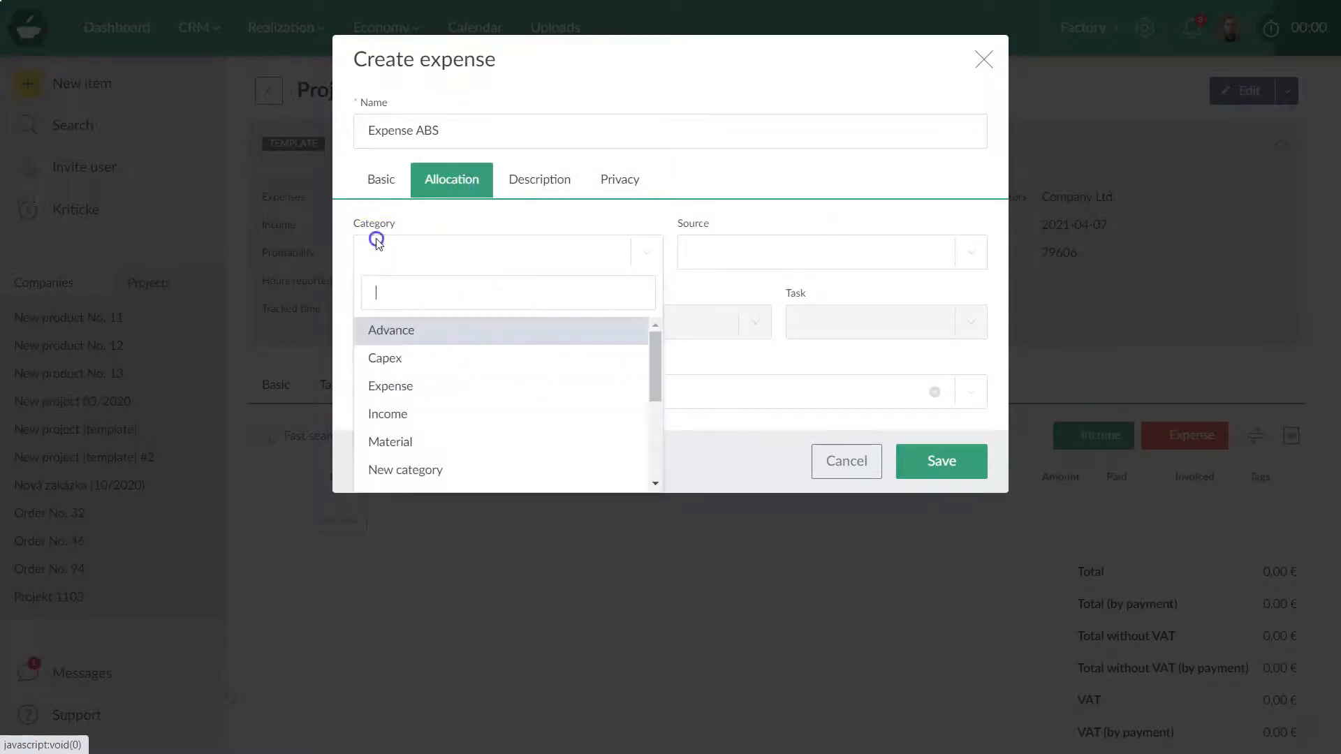
{"action": "left_click", "coordinate": [405, 389]}
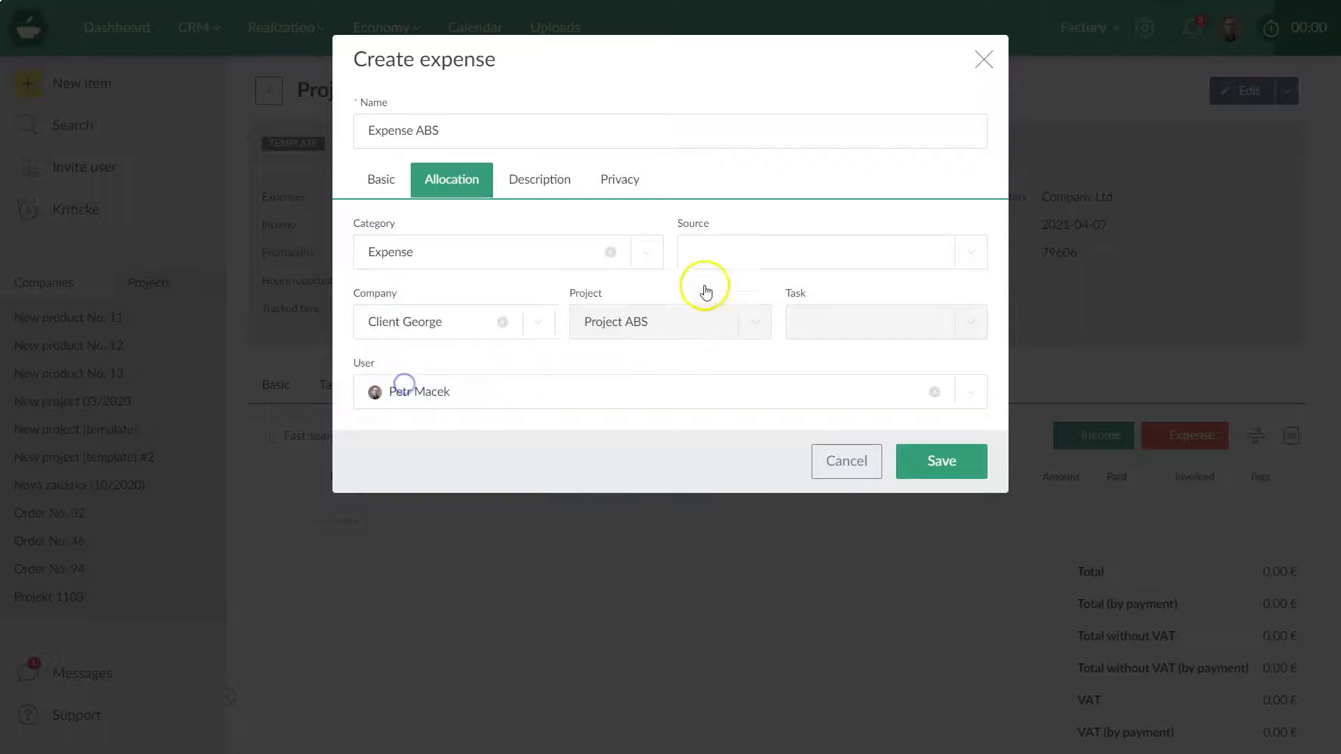
{"action": "left_click", "coordinate": [726, 250]}
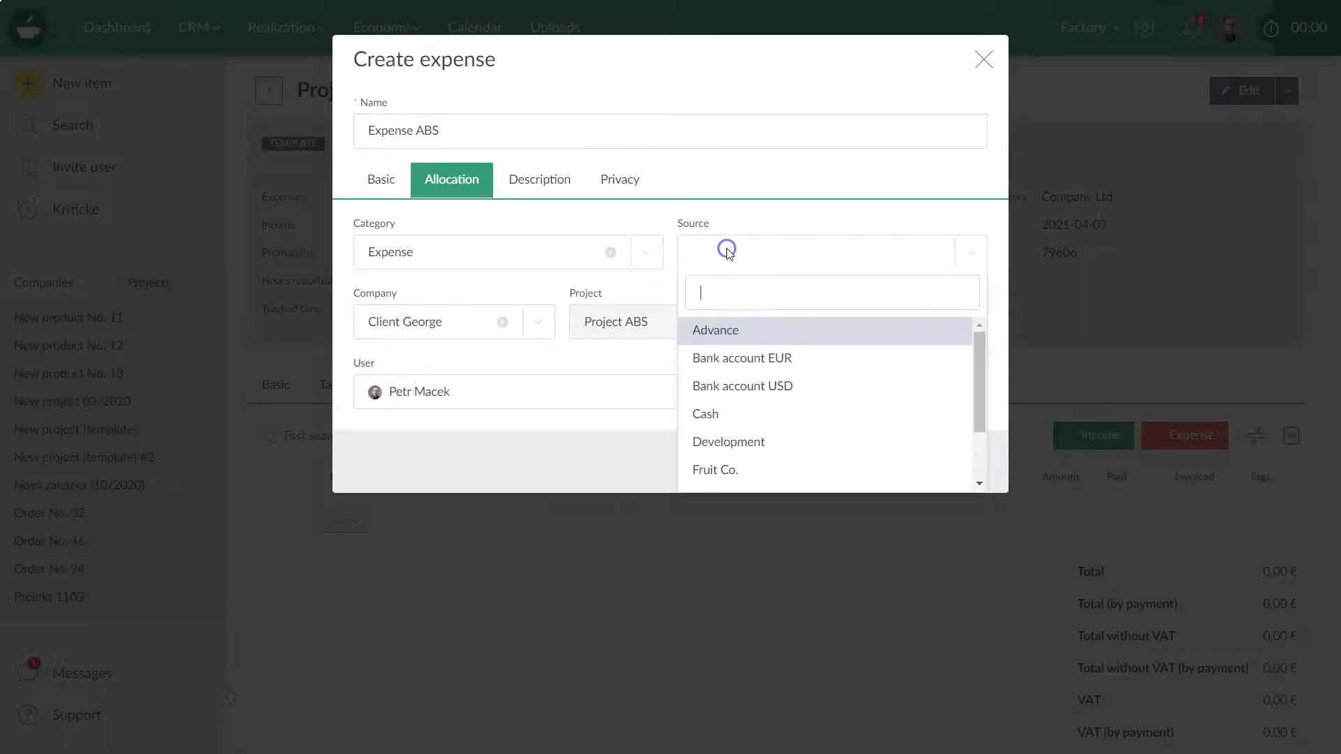
{"action": "left_click", "coordinate": [731, 427]}
{"action": "left_click", "coordinate": [961, 471]}
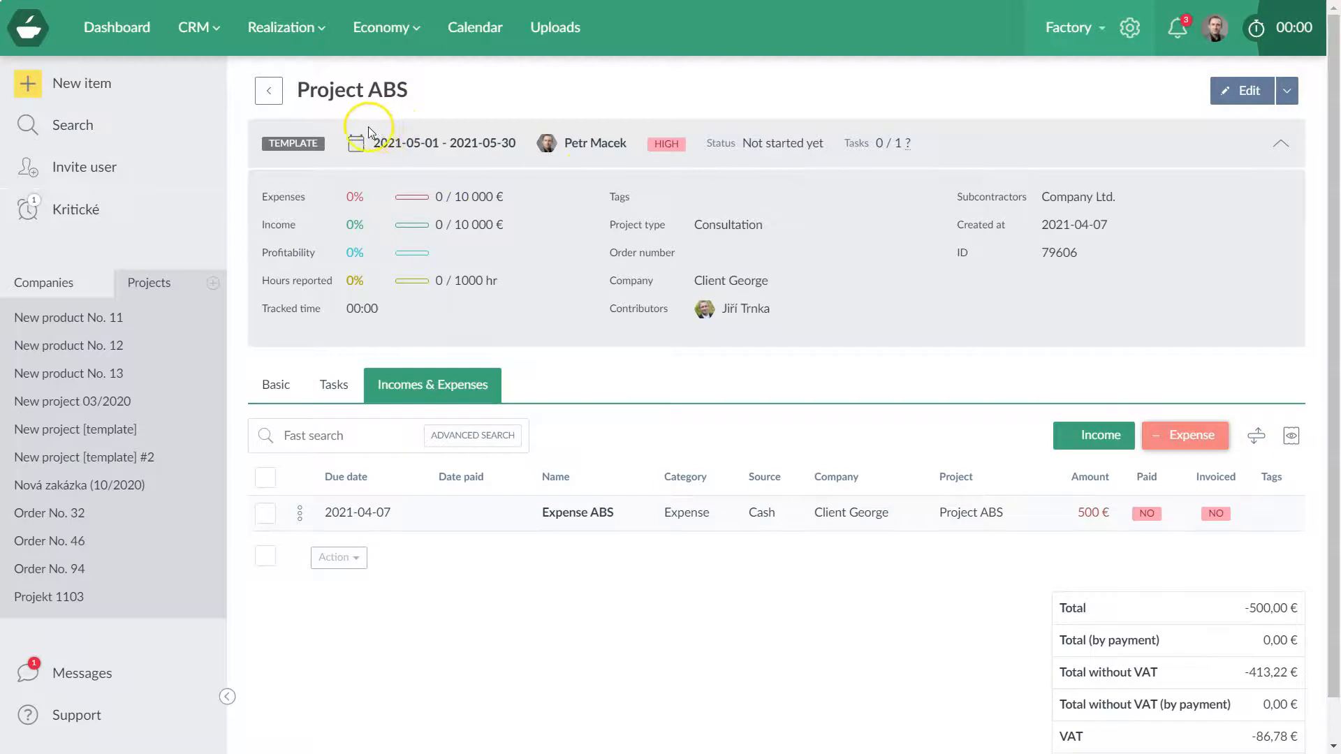
- Review the template's tasks and its incomes and expenses, and return to the list of active projects
{"action": "left_click", "coordinate": [344, 386]}
{"action": "left_click", "coordinate": [442, 388]}
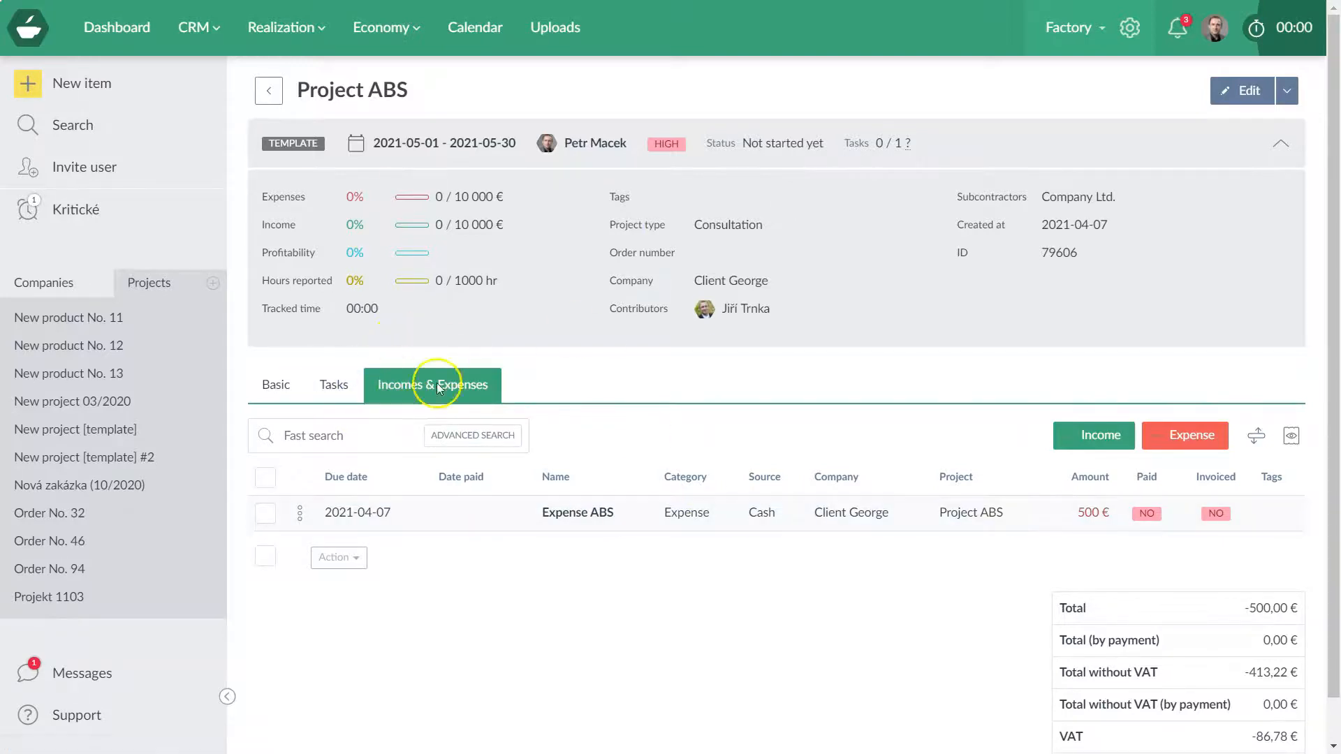
{"action": "left_click", "coordinate": [261, 100]}
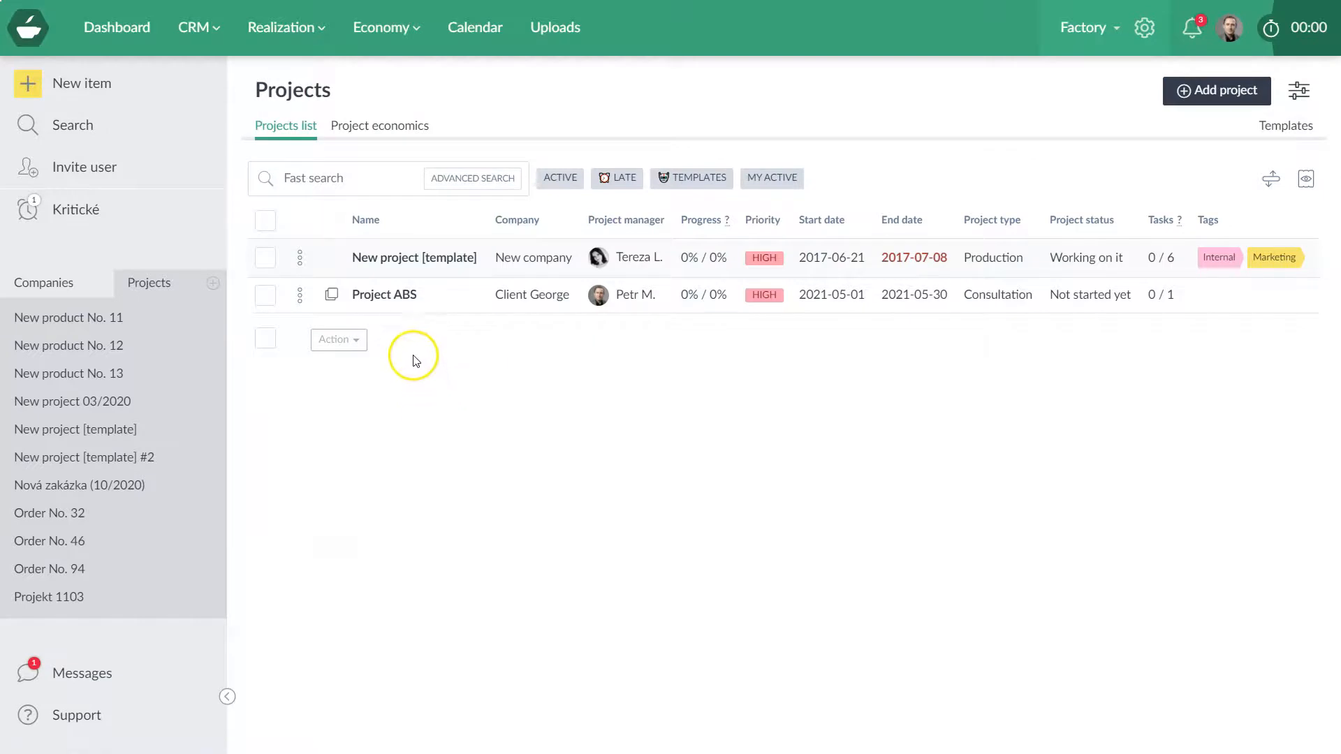
{"action": "left_click", "coordinate": [285, 132]}
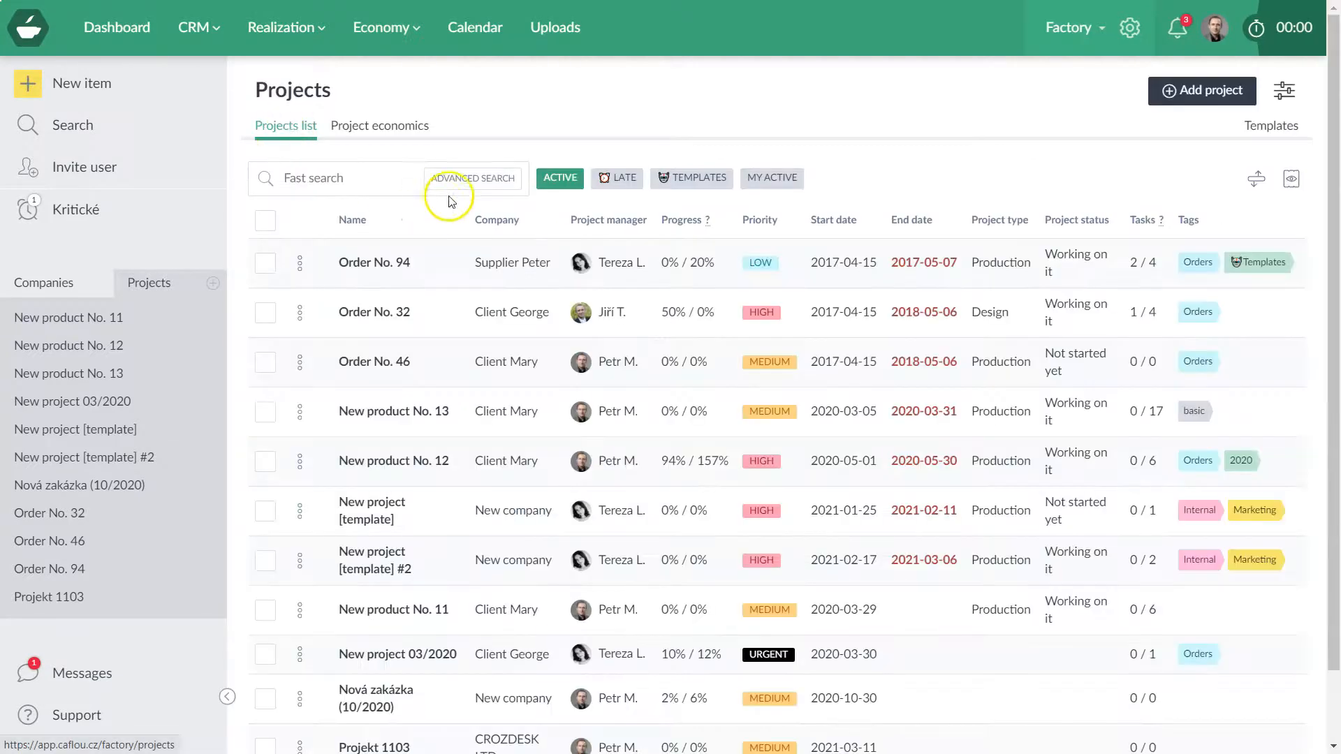
- Search the projects list for "abs" with the advanced search
{"action": "left_click", "coordinate": [463, 177]}
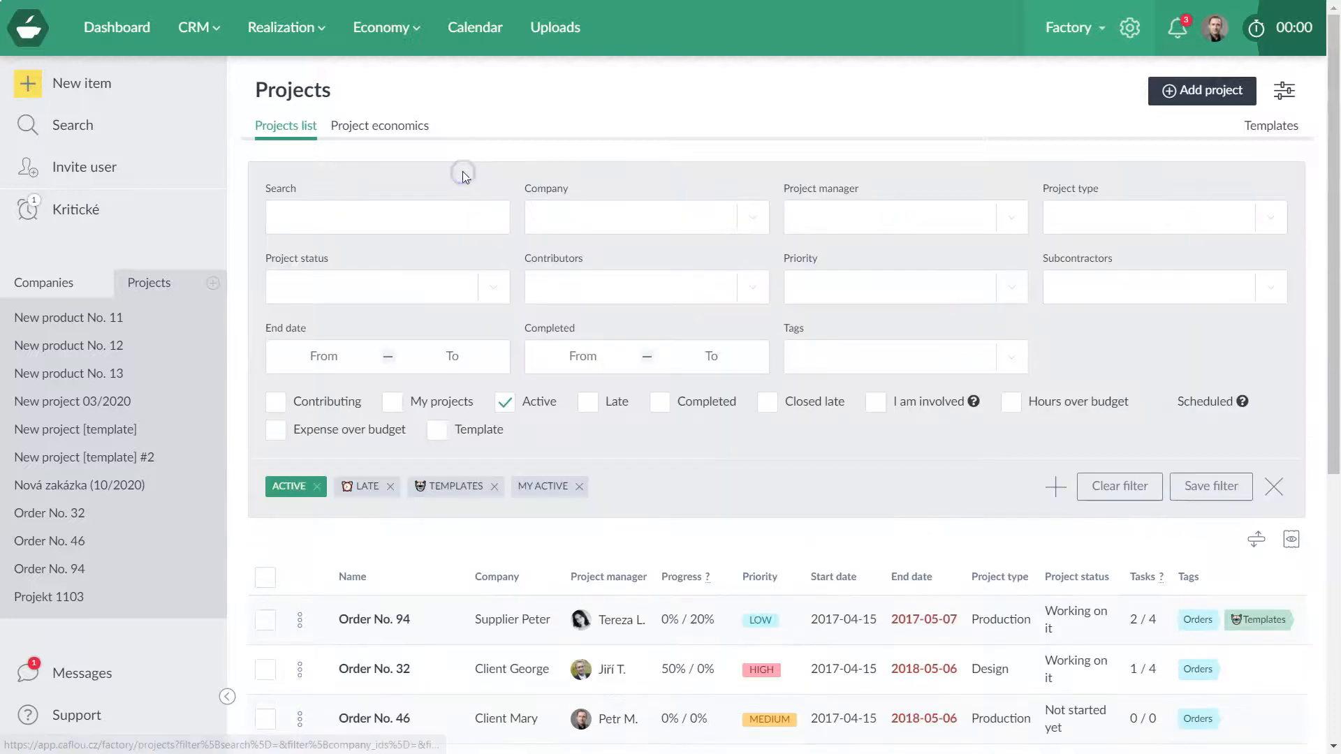
{"action": "left_click", "coordinate": [361, 216]}
{"action": "type", "text": "abs"}
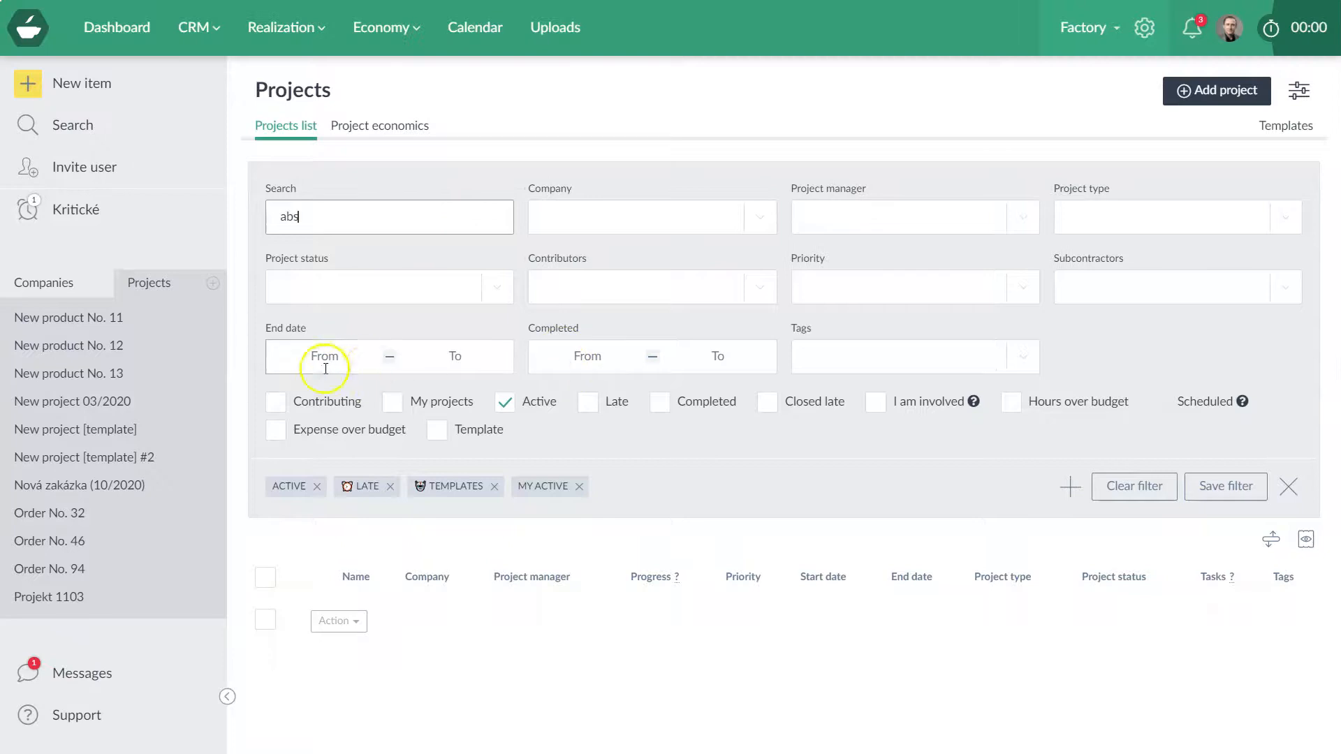
- Limit the project filter to end dates from 2021-04-04 to 2021-12-11
{"action": "left_click", "coordinate": [325, 363]}
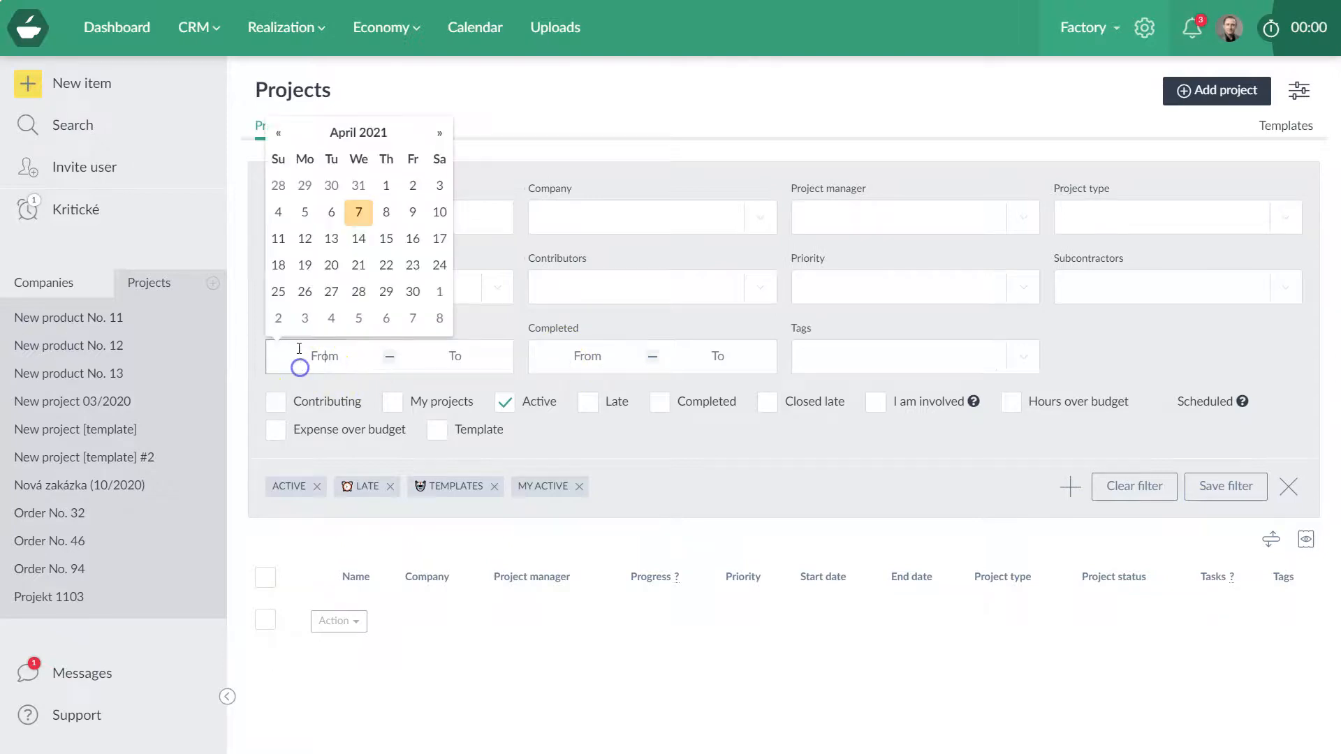
{"action": "left_click", "coordinate": [278, 213]}
{"action": "left_click", "coordinate": [424, 364]}
{"action": "left_click", "coordinate": [571, 136]}
{"action": "left_click", "coordinate": [571, 137]}
{"action": "left_click", "coordinate": [571, 137]}
{"action": "left_click", "coordinate": [572, 137]}
{"action": "left_click", "coordinate": [571, 137]}
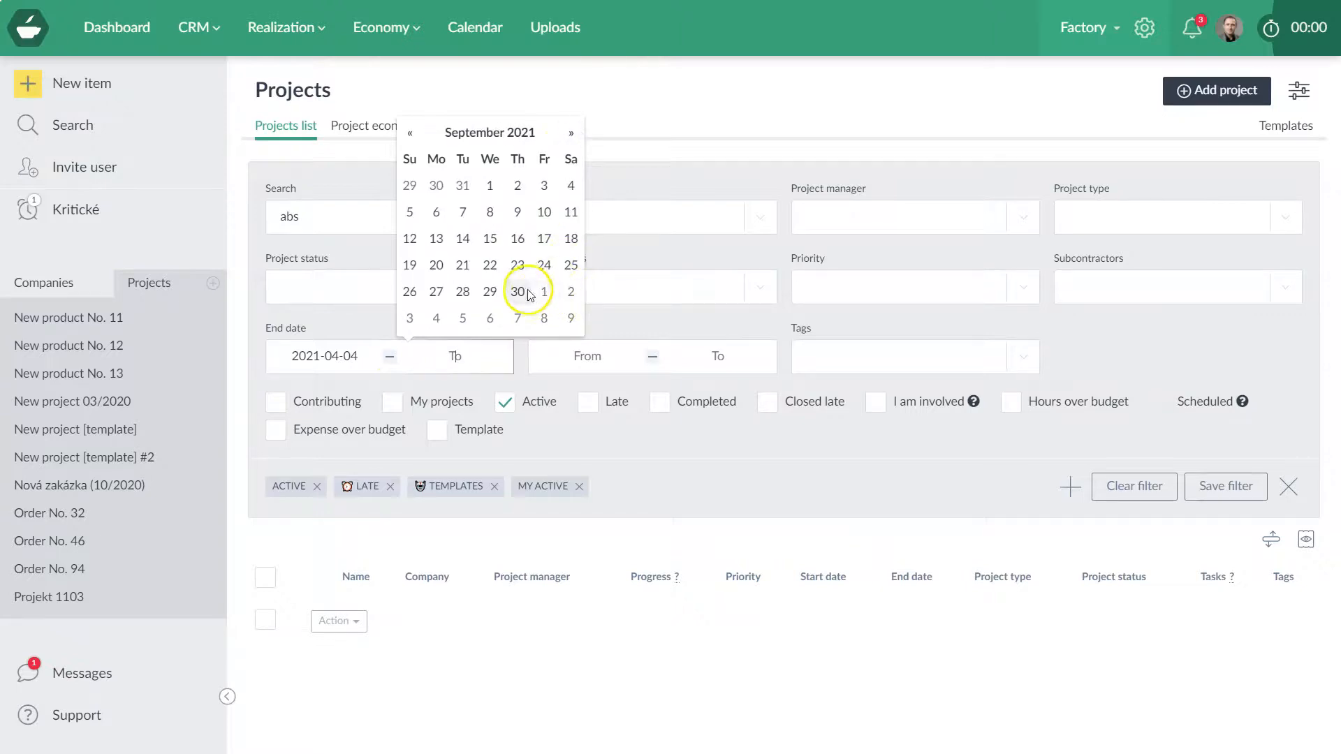
{"action": "left_click", "coordinate": [571, 134]}
{"action": "left_click", "coordinate": [571, 134]}
{"action": "left_click", "coordinate": [570, 319]}
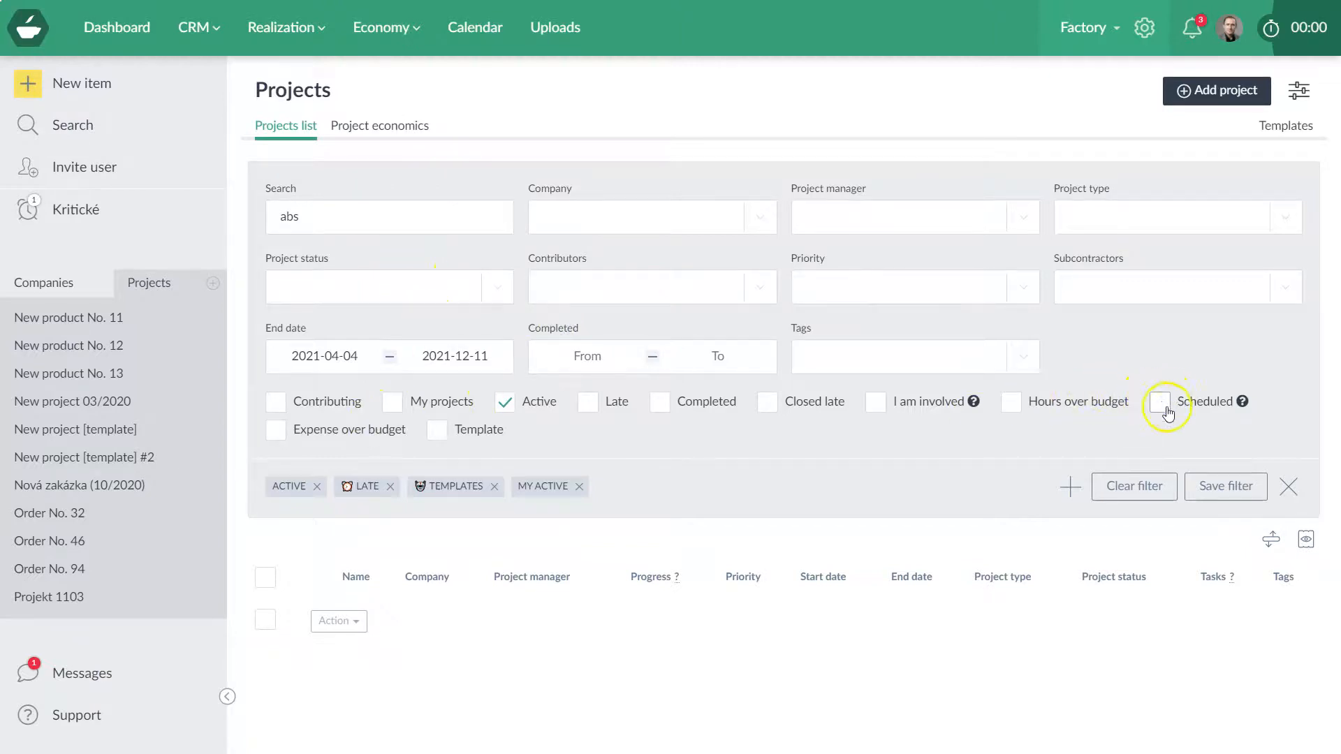
- Include scheduled projects in the filter and review the planned repetitions of Project ABS
{"action": "scroll", "coordinate": [763, 437], "scroll_direction": "down", "scroll_amount": 2}
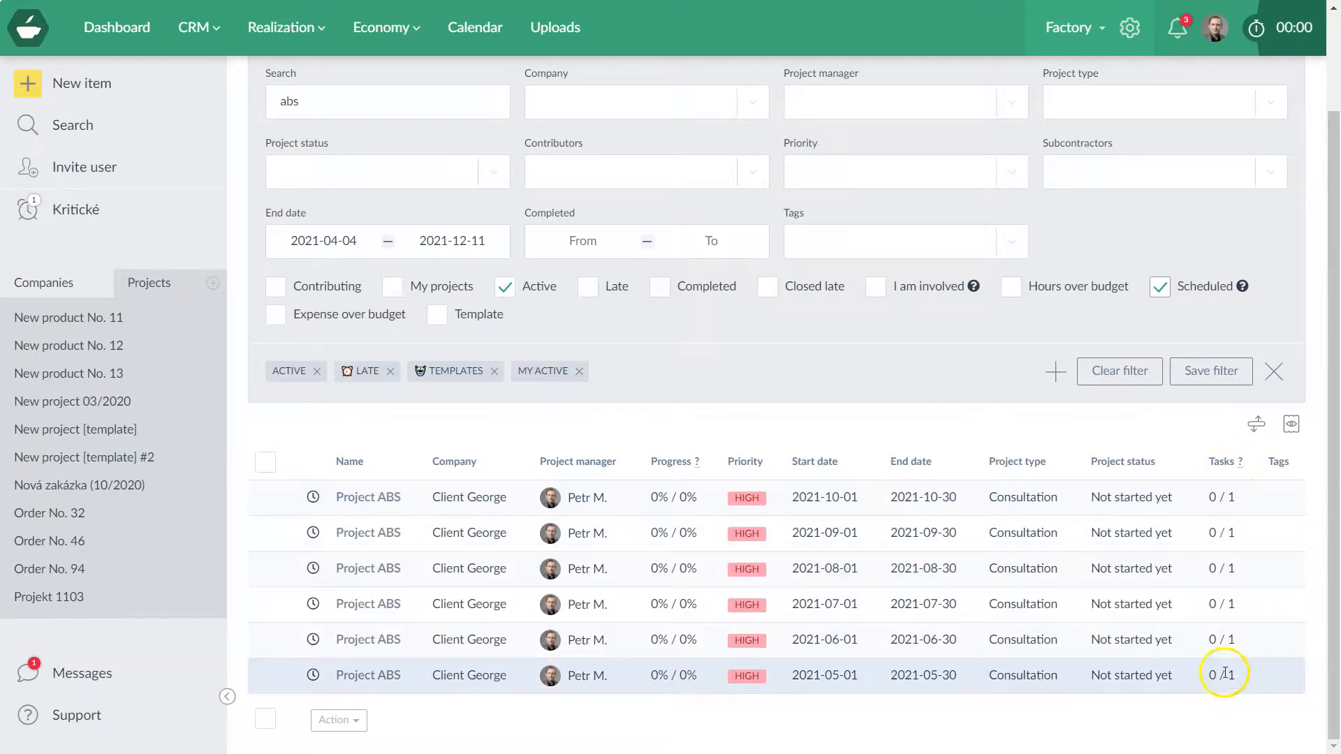
{"action": "scroll", "coordinate": [1236, 650], "scroll_direction": "up", "scroll_amount": 1}
{"action": "scroll", "coordinate": [1188, 653], "scroll_direction": "down", "scroll_amount": 1}
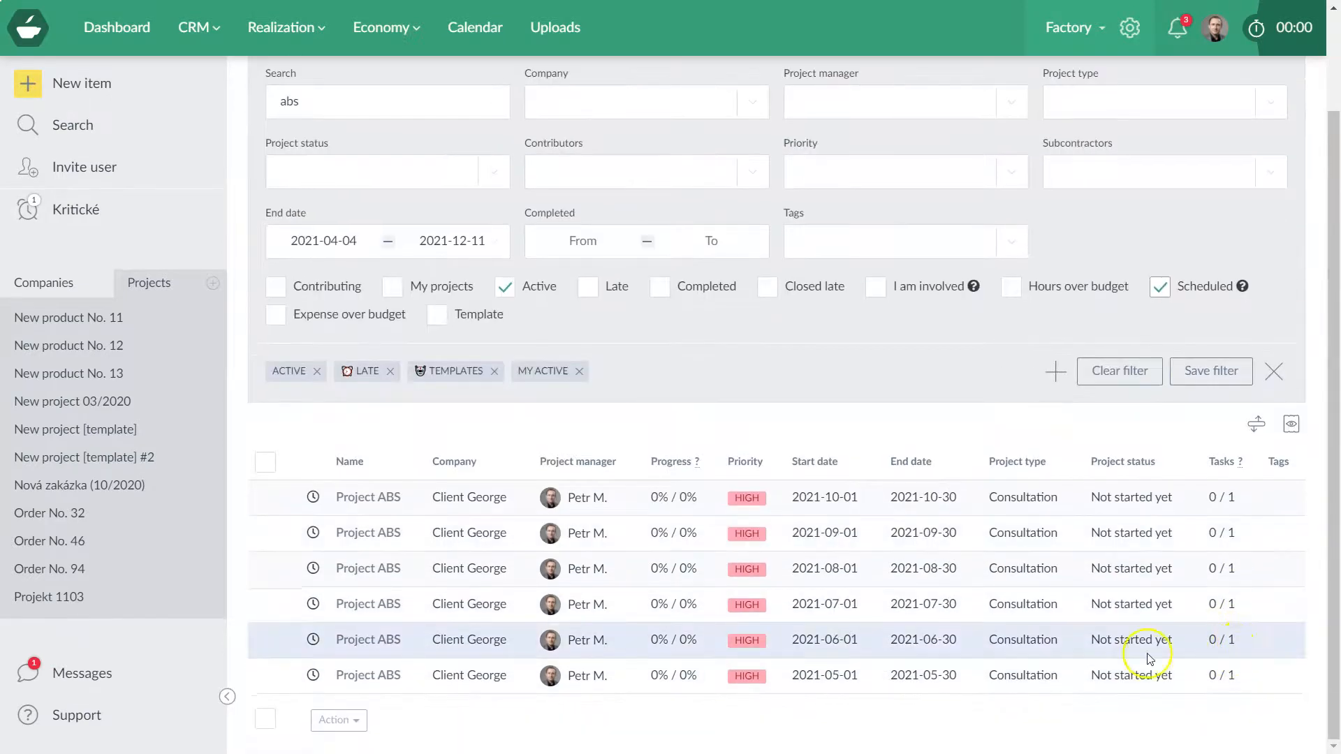
{"action": "scroll", "coordinate": [510, 565], "scroll_direction": "up", "scroll_amount": 1}
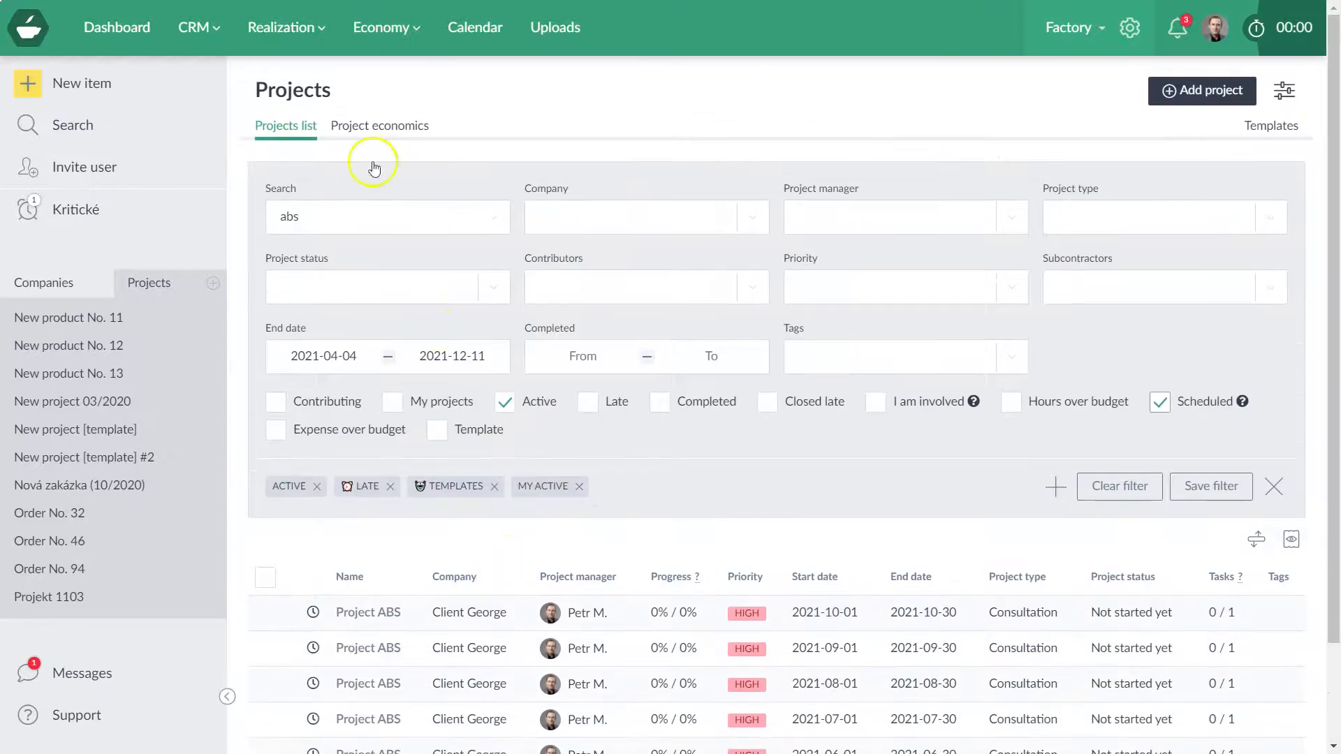
- Open the tasks list and search it for "abs" with the advanced search
{"action": "mouse_move", "coordinate": [286, 28]}
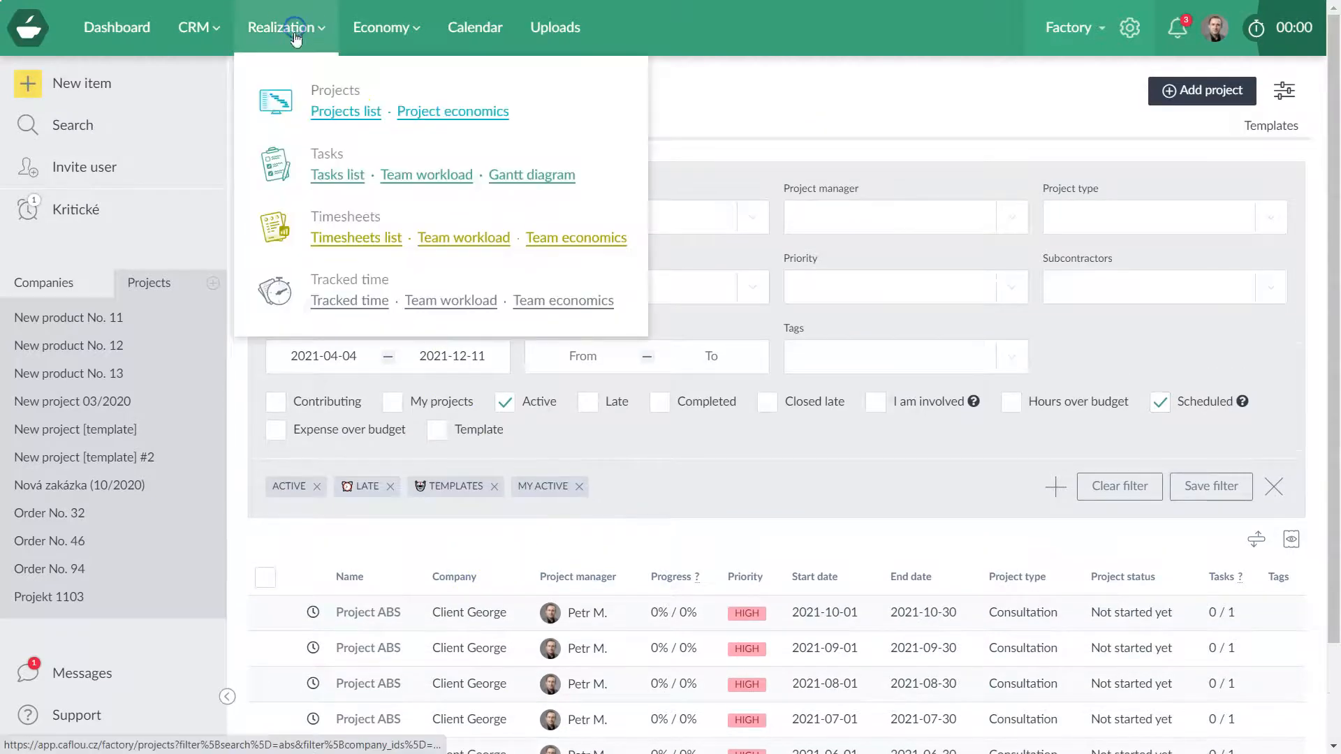
{"action": "left_click", "coordinate": [329, 173]}
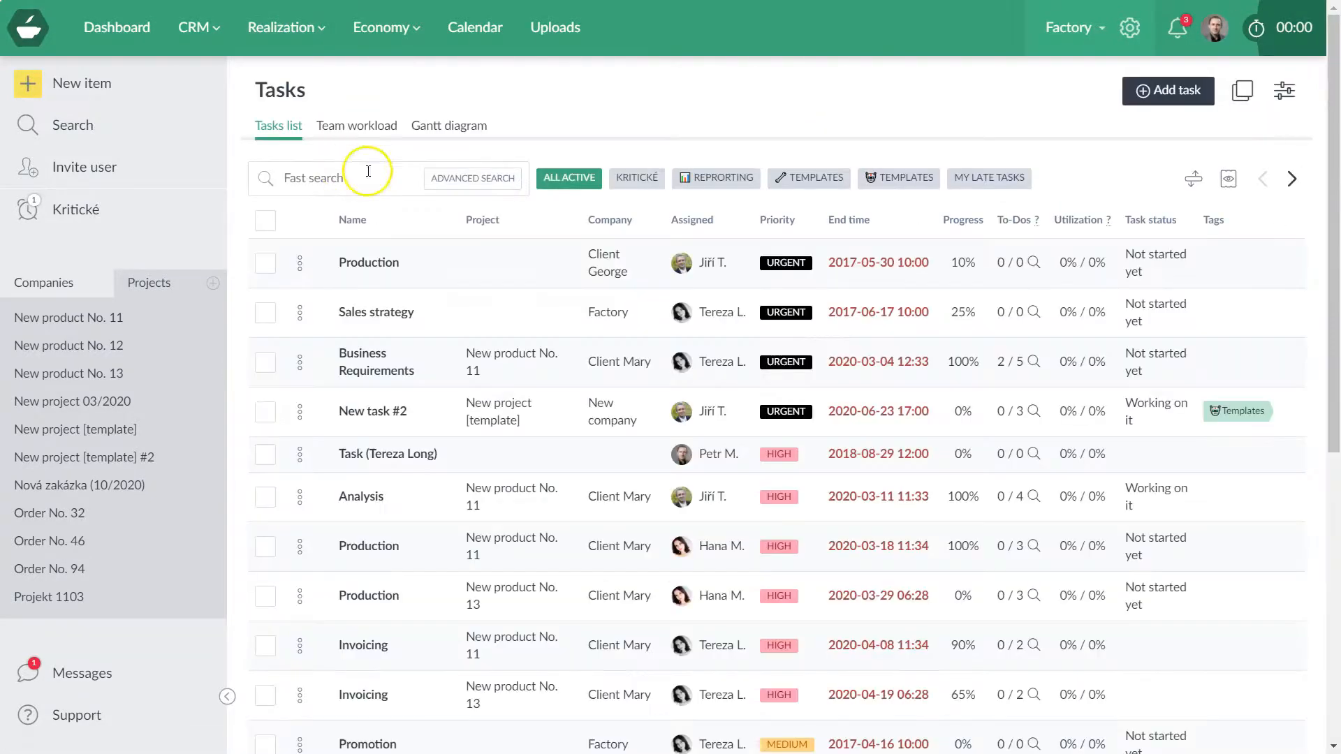
{"action": "left_click", "coordinate": [475, 173]}
{"action": "type", "text": "a"}
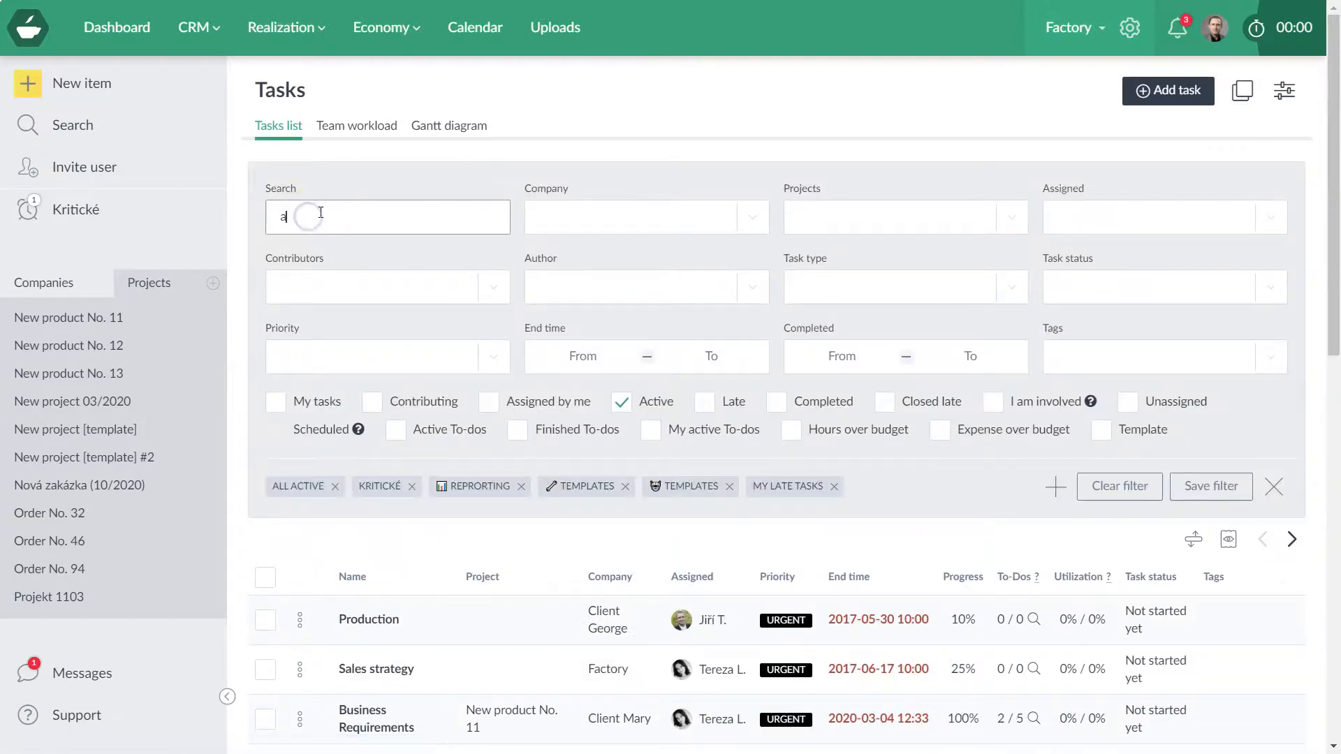
{"action": "type", "text": "bs"}
- Limit the task filter to end times from 2021-04-04 to 2022-01-31
{"action": "left_click", "coordinate": [541, 357]}
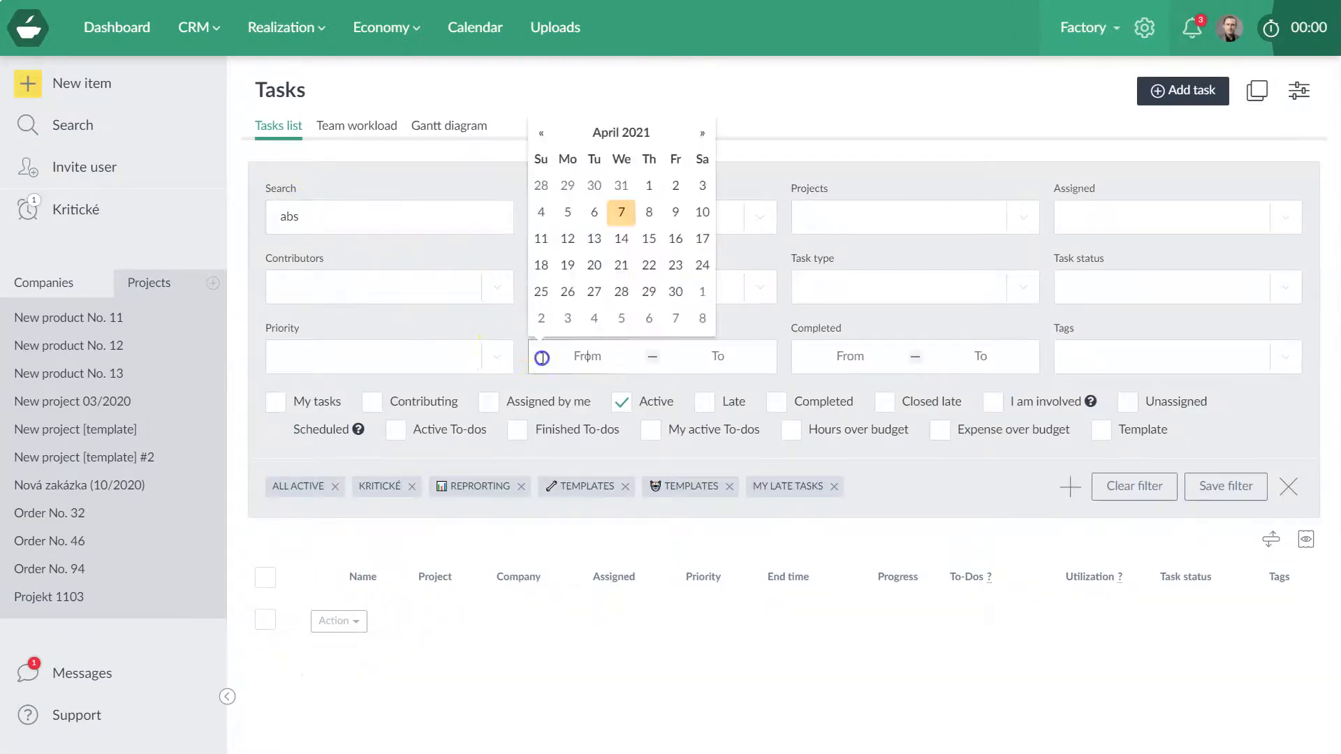
{"action": "left_click", "coordinate": [541, 212]}
{"action": "left_click", "coordinate": [699, 359]}
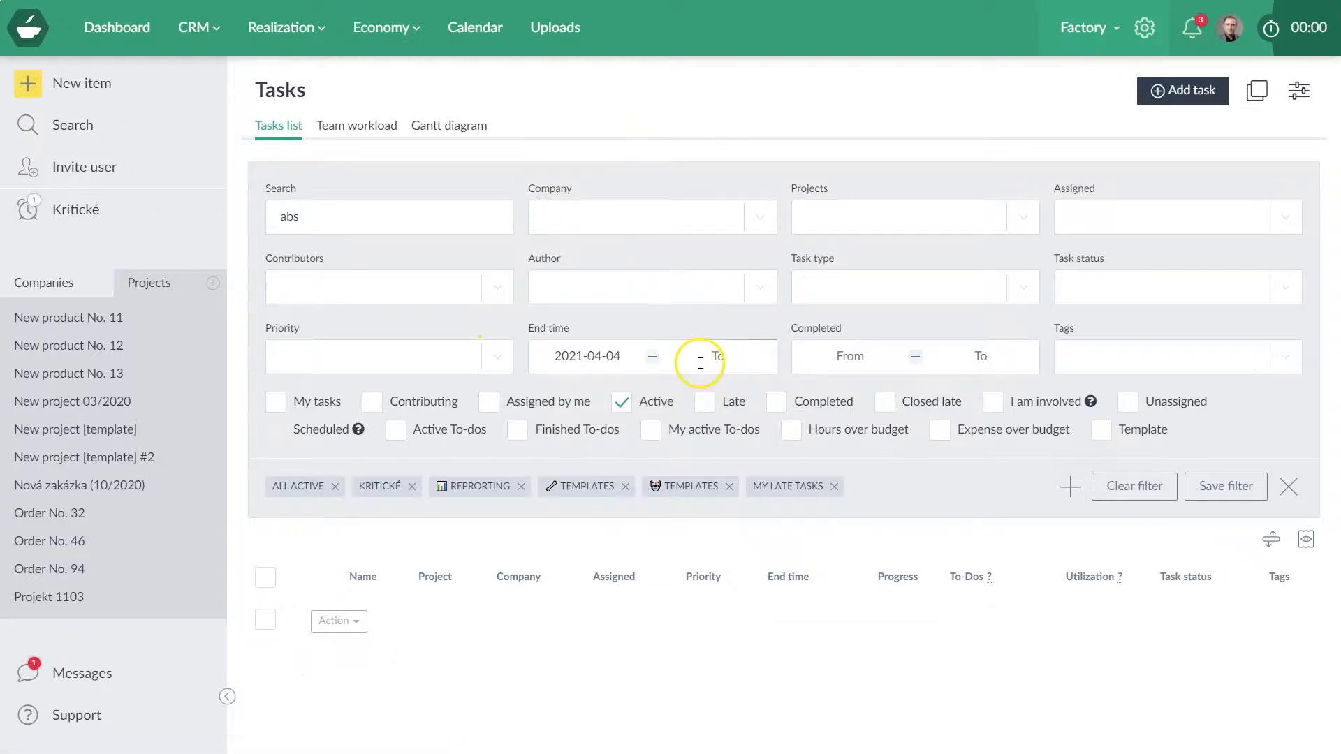
{"action": "left_click", "coordinate": [835, 132]}
{"action": "left_click", "coordinate": [835, 132]}
{"action": "left_click", "coordinate": [835, 133]}
{"action": "left_click", "coordinate": [835, 133]}
{"action": "left_click", "coordinate": [835, 133]}
{"action": "left_click", "coordinate": [835, 133]}
{"action": "left_click", "coordinate": [835, 133]}
{"action": "left_click", "coordinate": [836, 133]}
{"action": "left_click", "coordinate": [835, 133]}
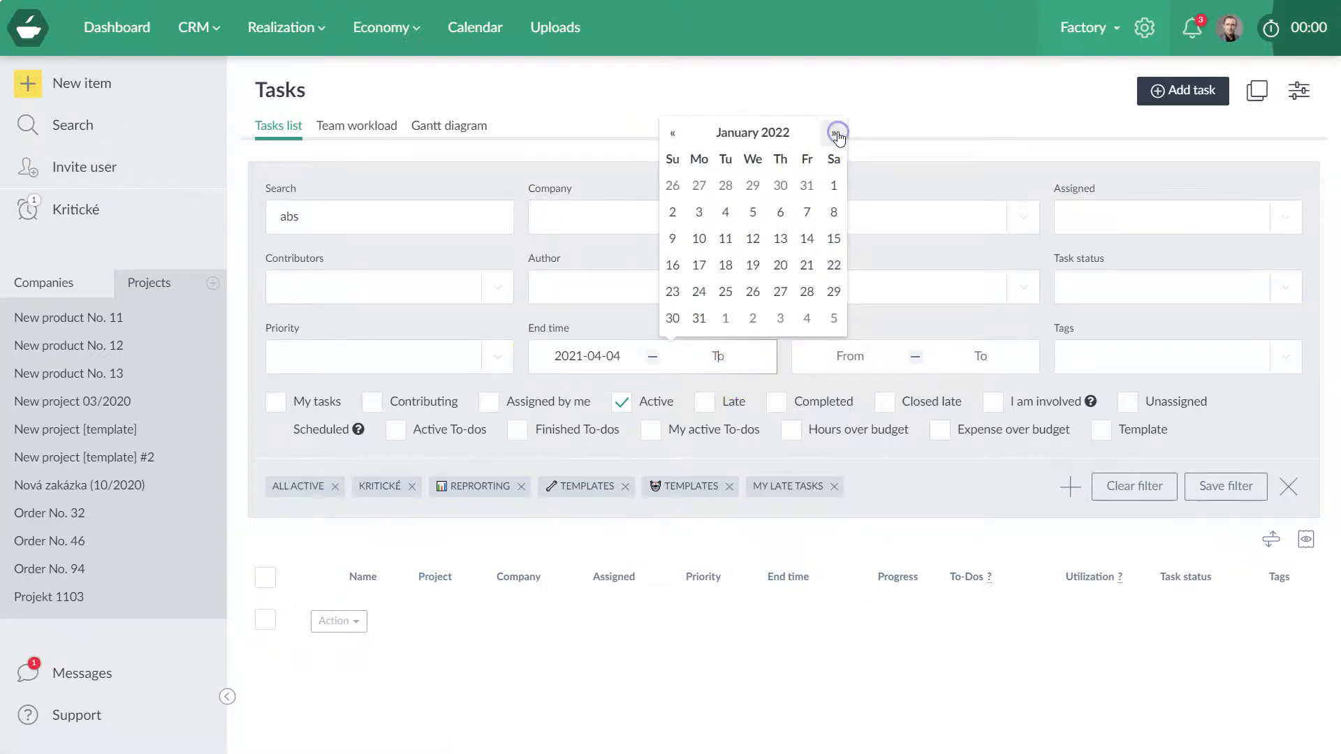
{"action": "left_click", "coordinate": [699, 316]}
- Include scheduled tasks in the filter and review the planned repetitions of Task ABS
{"action": "left_click", "coordinate": [305, 429]}
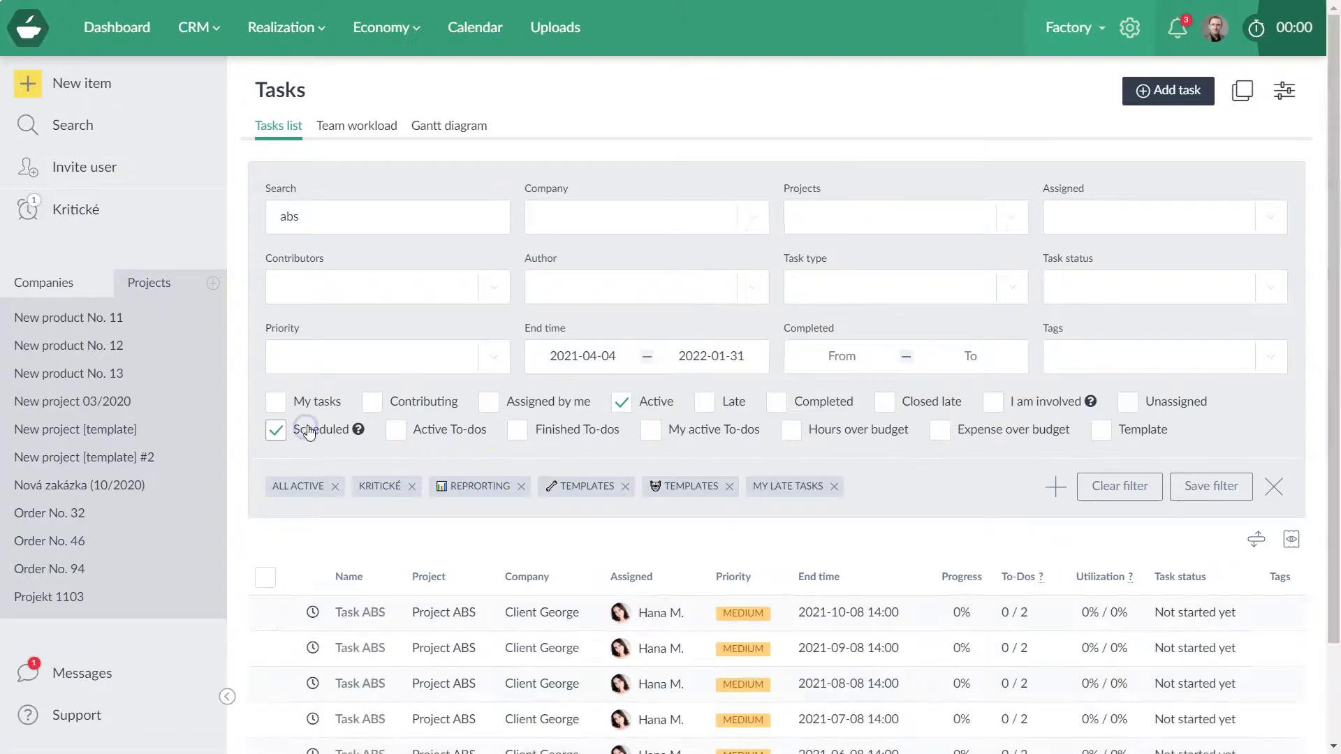
{"action": "scroll", "coordinate": [413, 384], "scroll_direction": "down", "scroll_amount": 2}
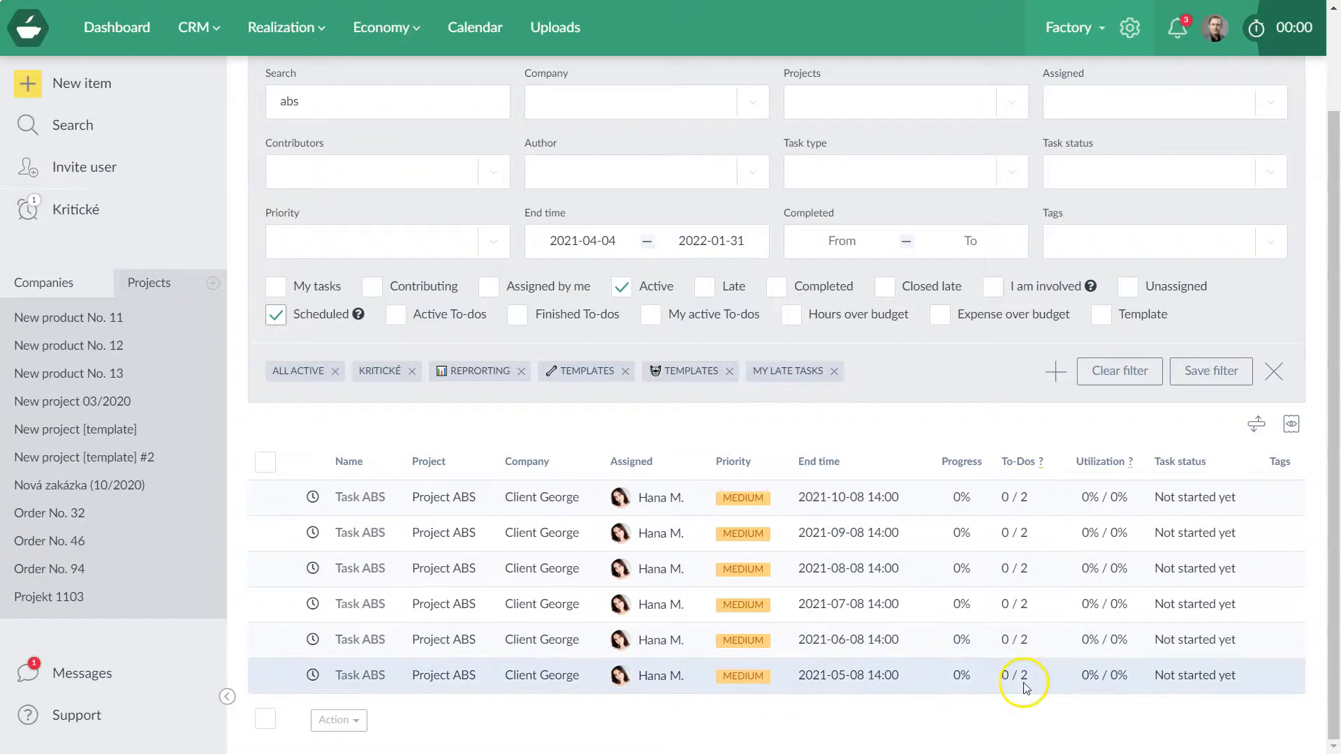
{"action": "scroll", "coordinate": [736, 468], "scroll_direction": "up", "scroll_amount": 2}
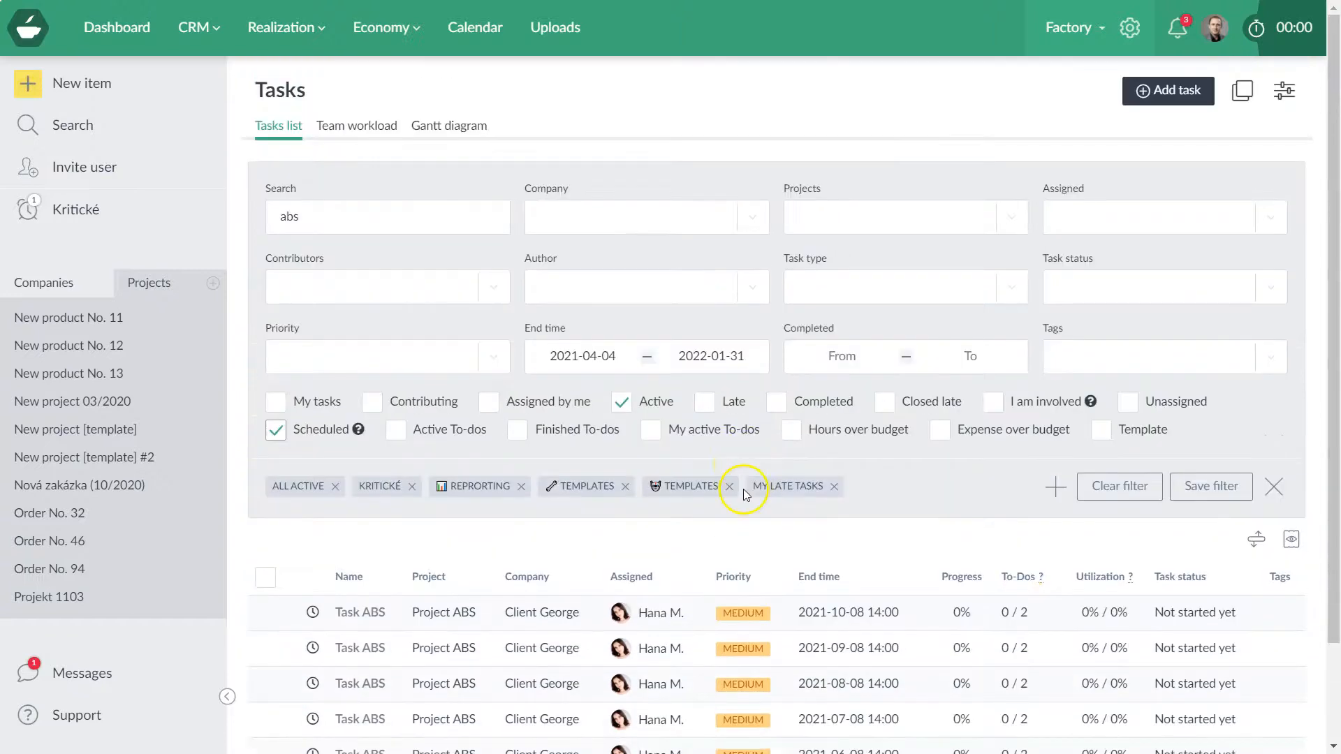
- Open the incomes and expenses list and search it for "abs" with the advanced search
{"action": "left_click", "coordinate": [398, 35]}
{"action": "left_click", "coordinate": [542, 107]}
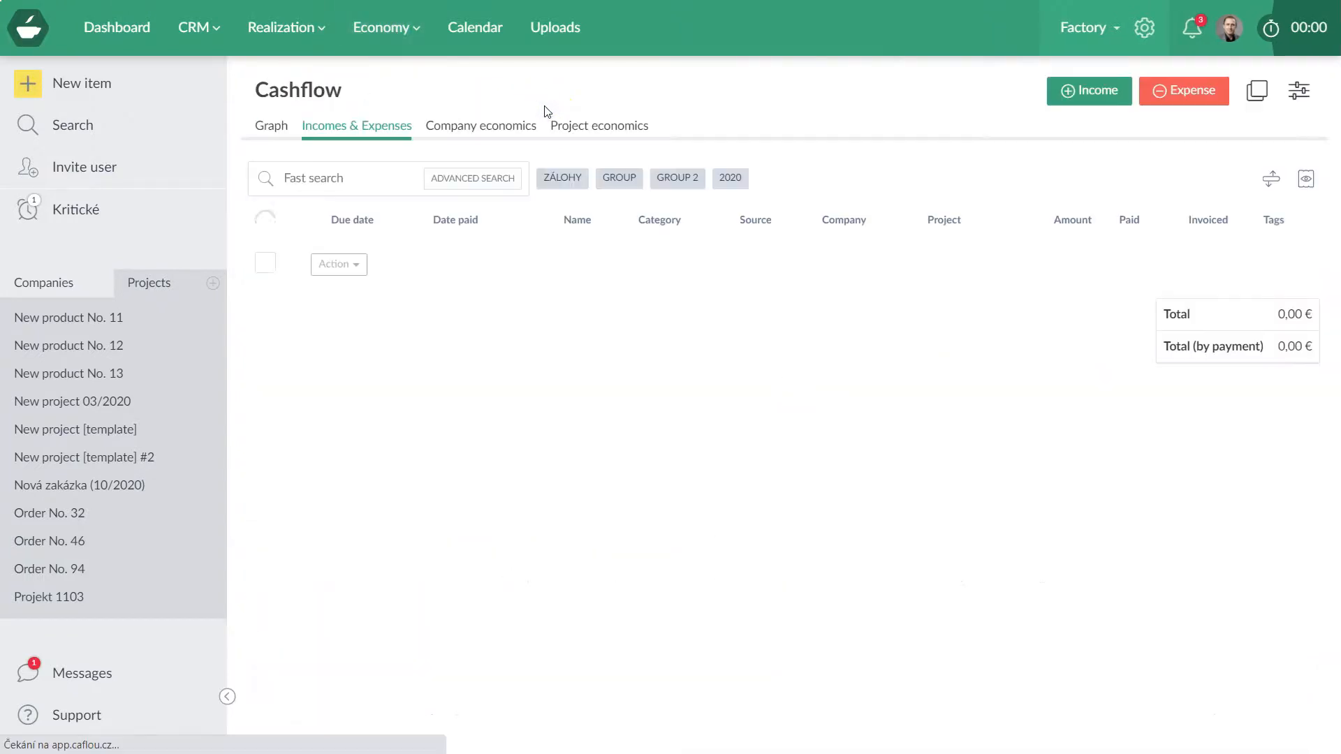
{"action": "left_click", "coordinate": [464, 177]}
{"action": "type", "text": "abs"}
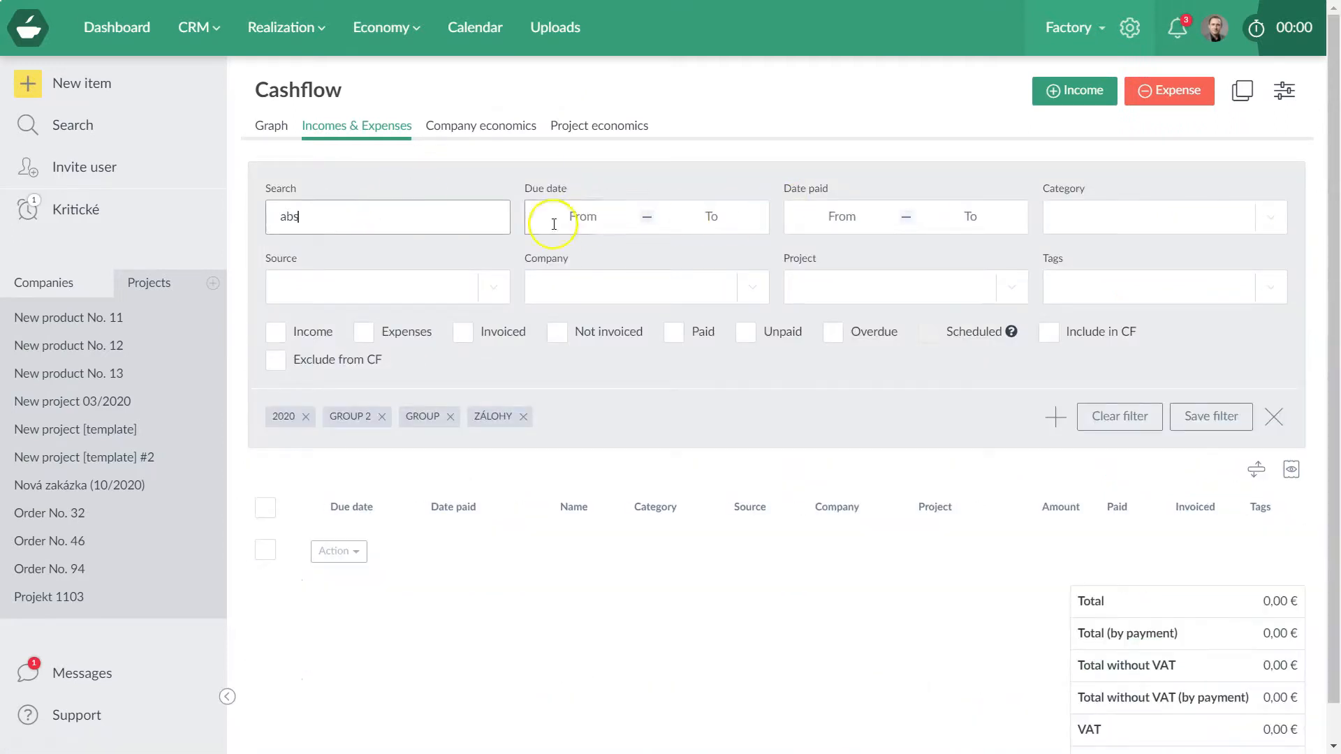
- Limit the cashflow filter to due dates from 2021-04-04 to 2021-12-11
{"action": "left_click", "coordinate": [554, 224]}
{"action": "left_click", "coordinate": [533, 335]}
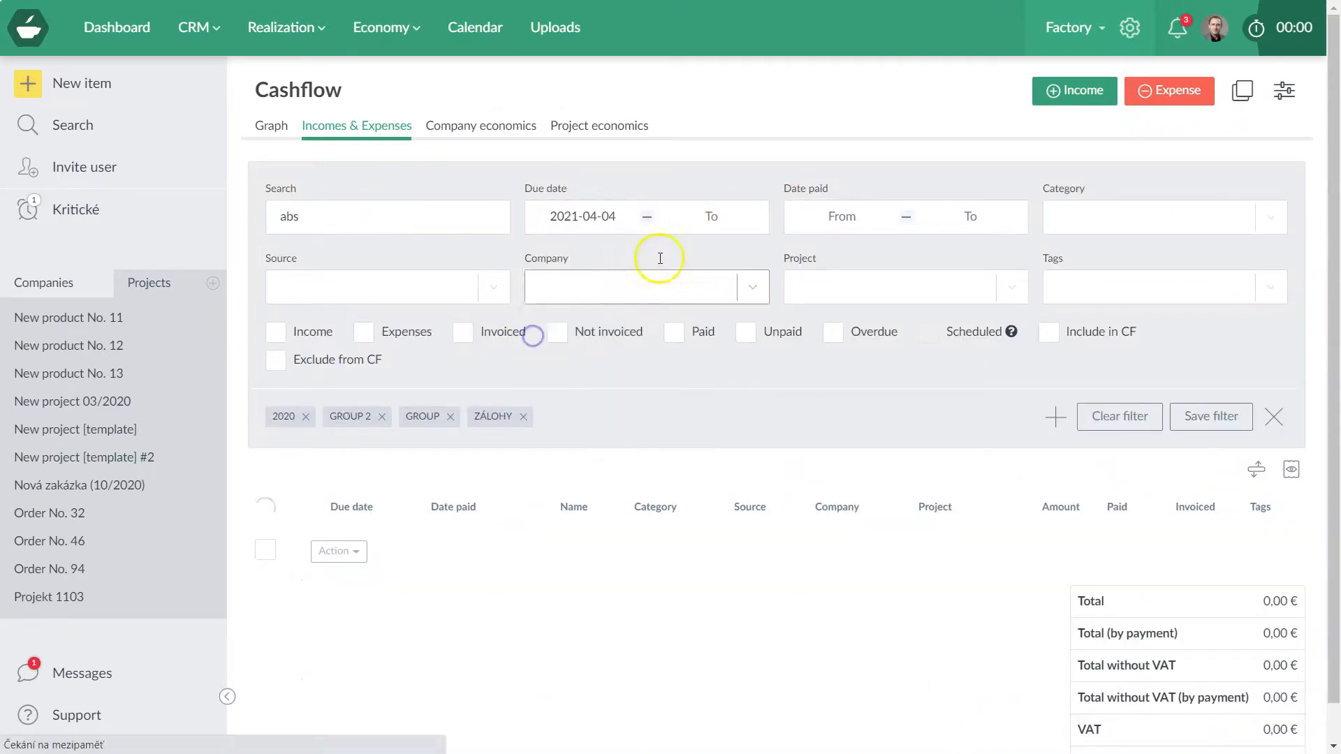
{"action": "left_click", "coordinate": [709, 214]}
{"action": "left_click", "coordinate": [828, 259]}
{"action": "left_click", "coordinate": [828, 259]}
{"action": "left_click", "coordinate": [828, 259]}
{"action": "left_click", "coordinate": [828, 259]}
{"action": "left_click", "coordinate": [828, 259]}
{"action": "left_click", "coordinate": [828, 259]}
{"action": "left_click", "coordinate": [828, 259]}
{"action": "left_click", "coordinate": [828, 438]}
- Include scheduled transfers in the cashflow filter and review the planned repetitions of Expense ABS
{"action": "left_click", "coordinate": [970, 342]}
{"action": "scroll", "coordinate": [727, 462], "scroll_direction": "down", "scroll_amount": 3}
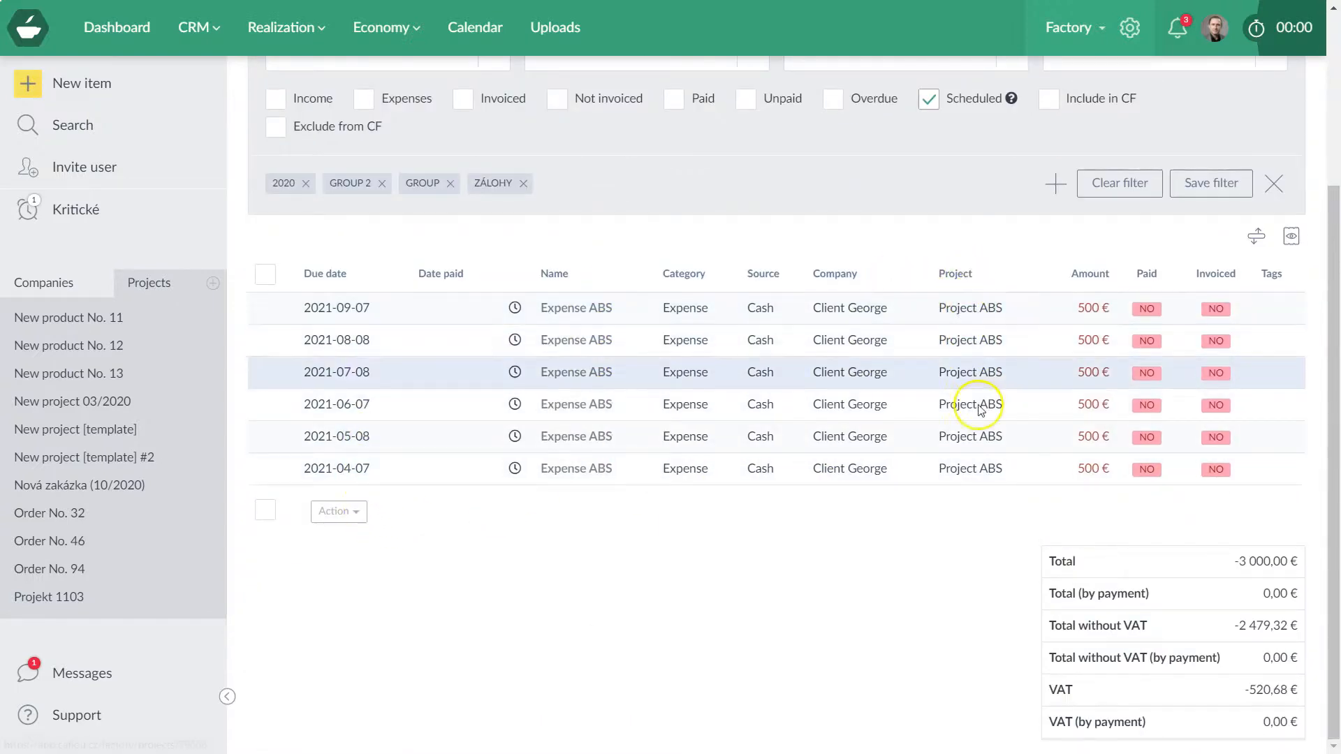
{"action": "scroll", "coordinate": [677, 396], "scroll_direction": "up", "scroll_amount": 3}
- Return to the list of active projects
{"action": "left_click", "coordinate": [304, 32]}
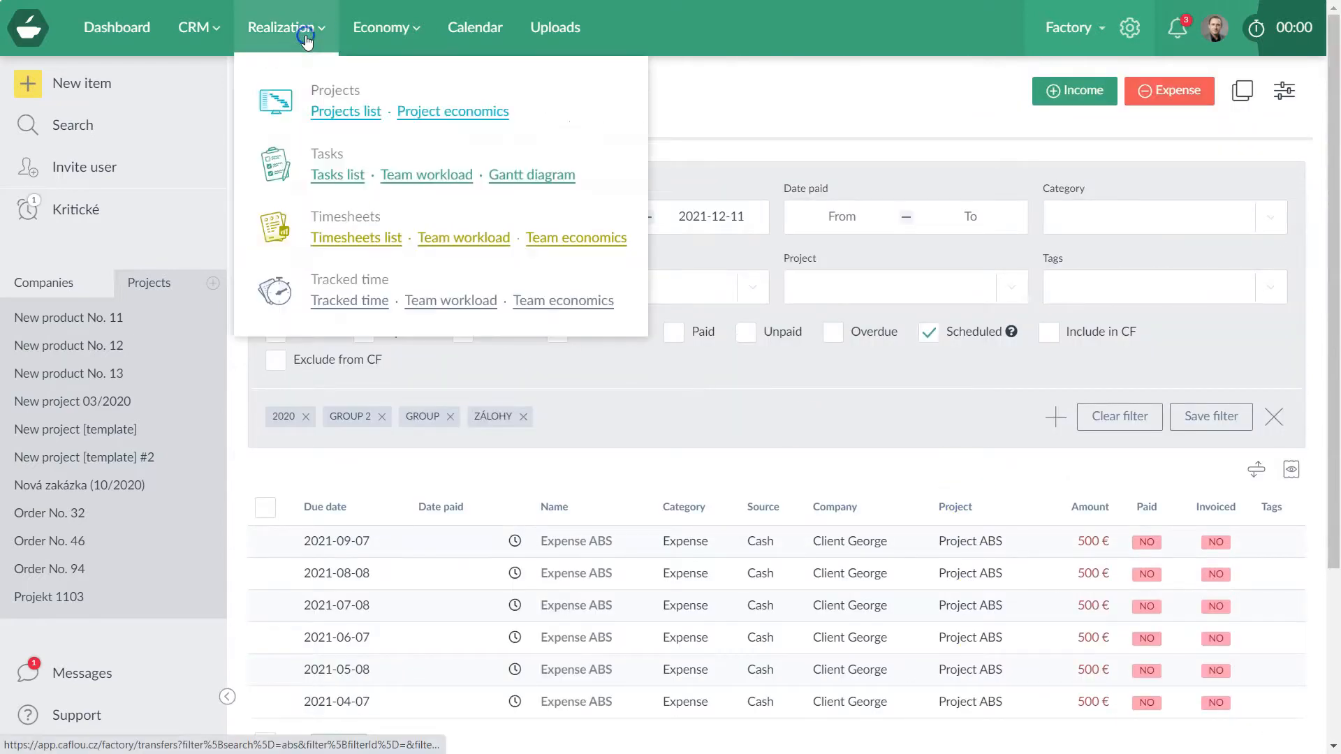
{"action": "left_click", "coordinate": [335, 113]}
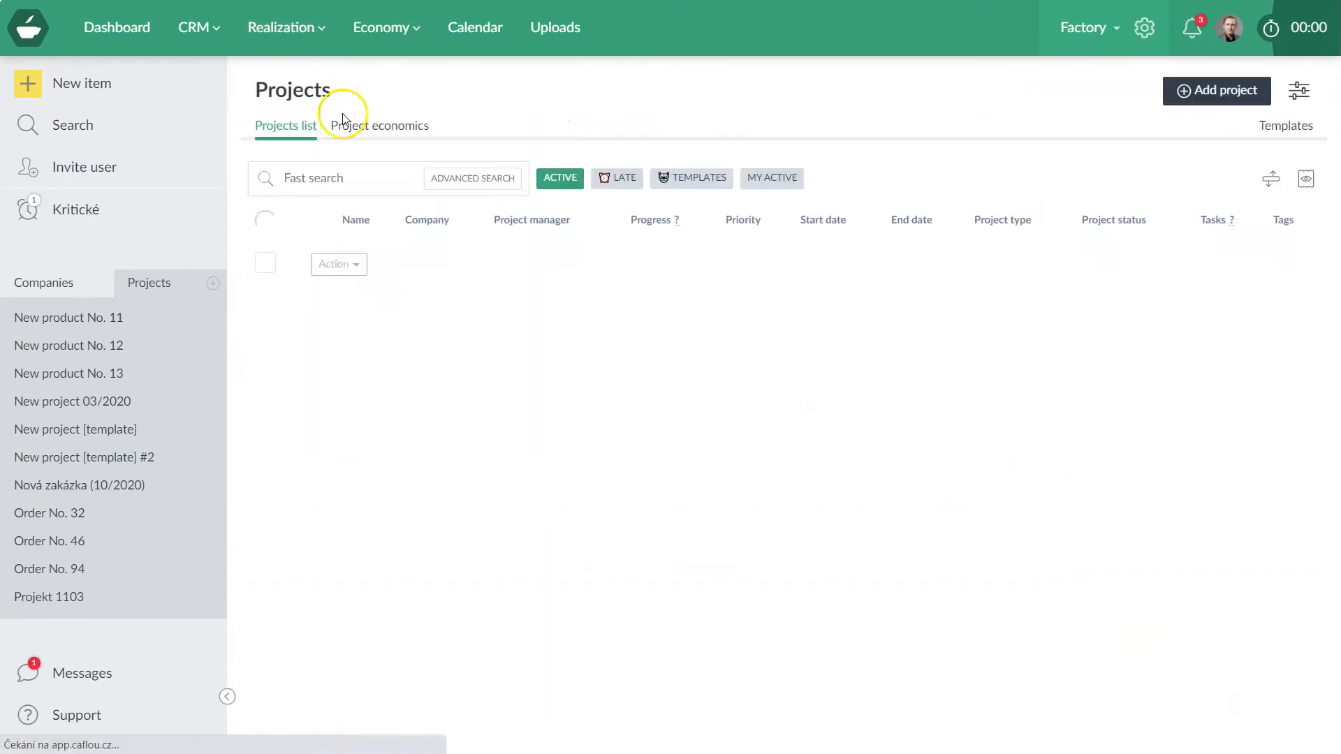
- Start a new project, enable its recurrence to view the repetition settings, and discard the form
{"action": "left_click", "coordinate": [1185, 92]}
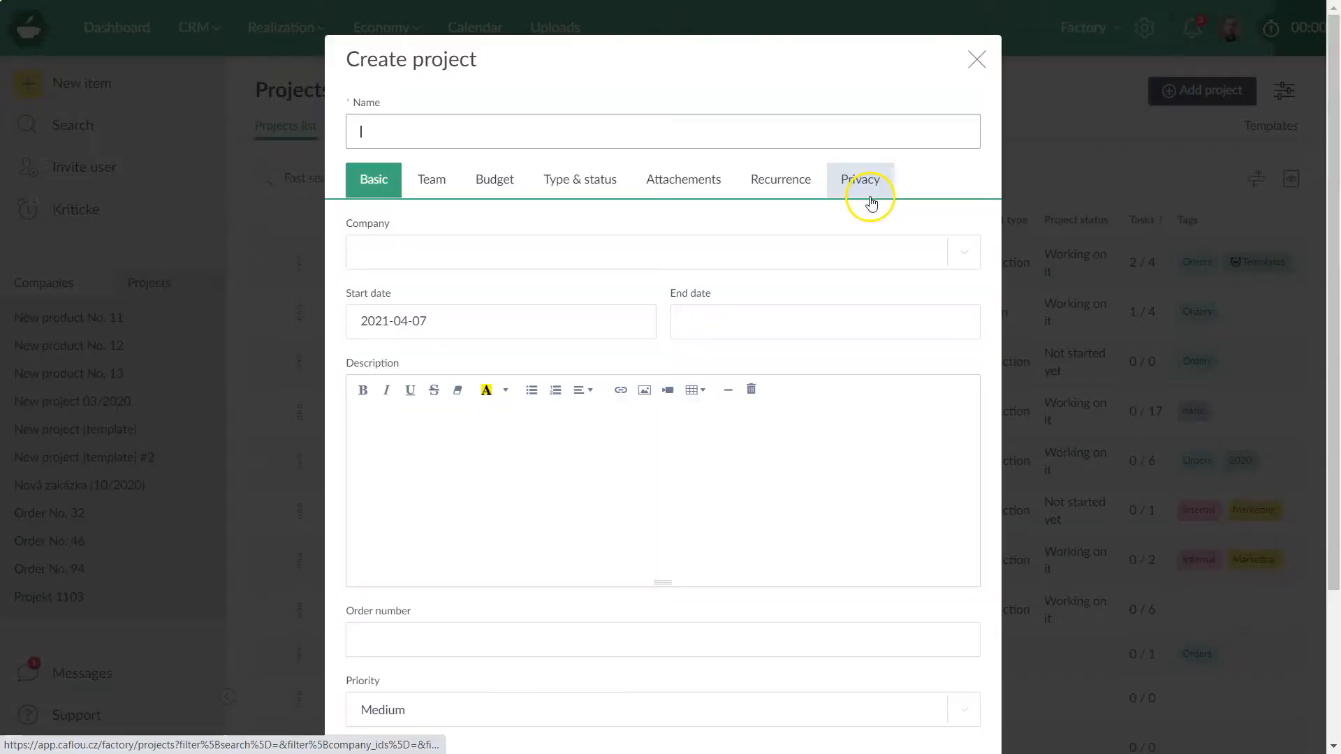
{"action": "left_click", "coordinate": [774, 174]}
{"action": "left_click", "coordinate": [425, 255]}
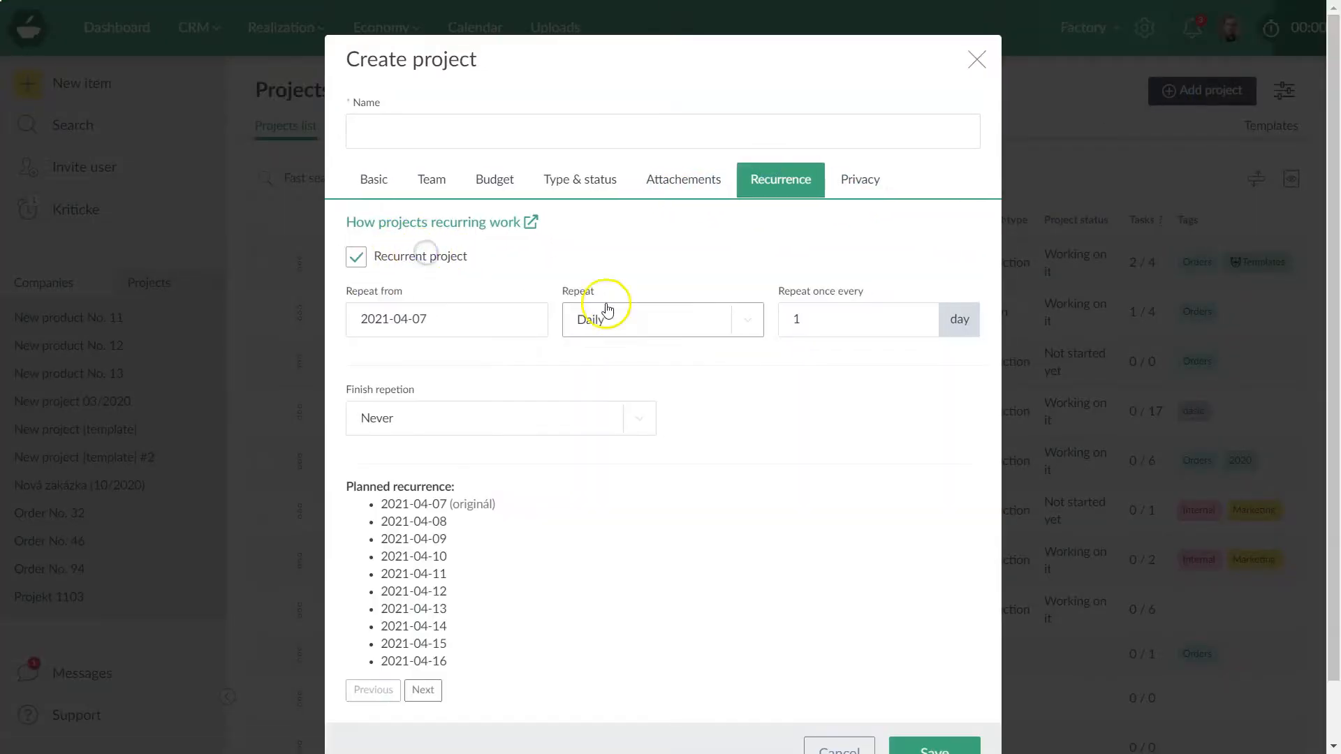
{"action": "left_click", "coordinate": [970, 61]}
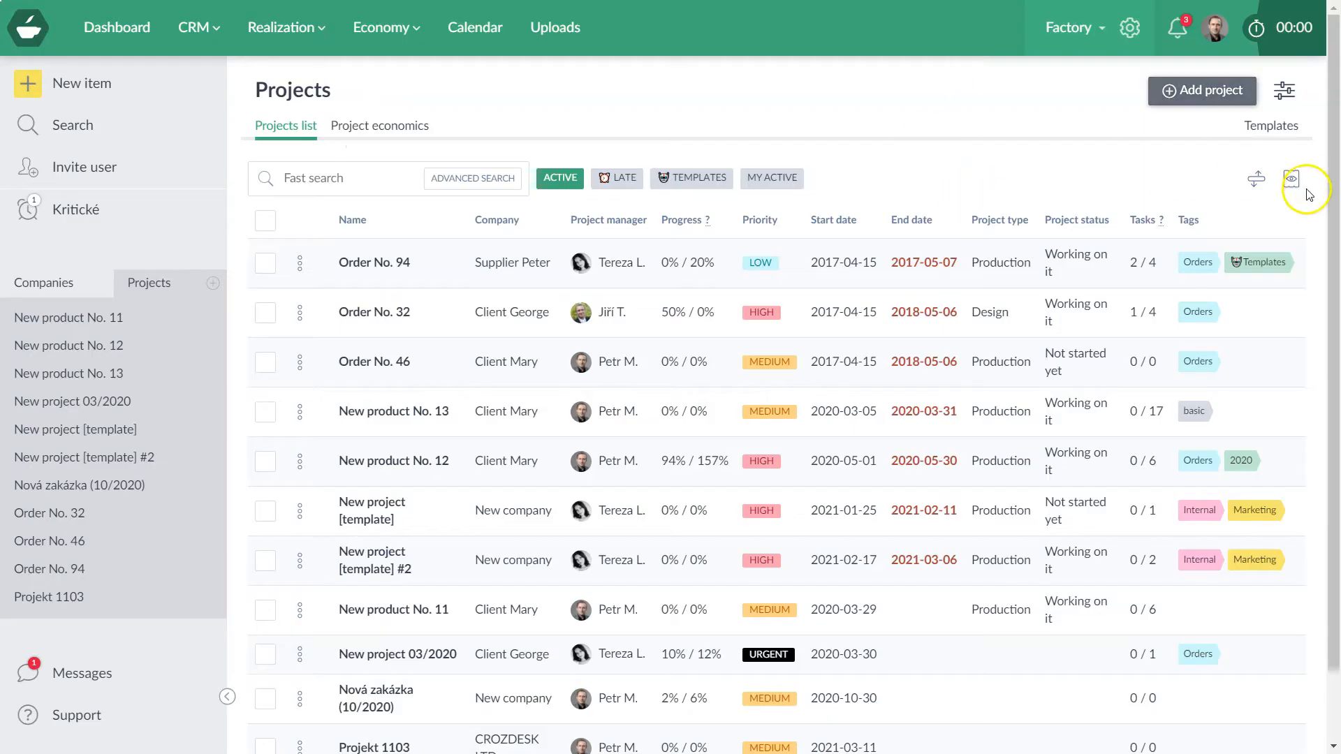
- Open the Project ABS template from the project templates and review its tasks and its incomes and expenses
{"action": "left_click", "coordinate": [1273, 135]}
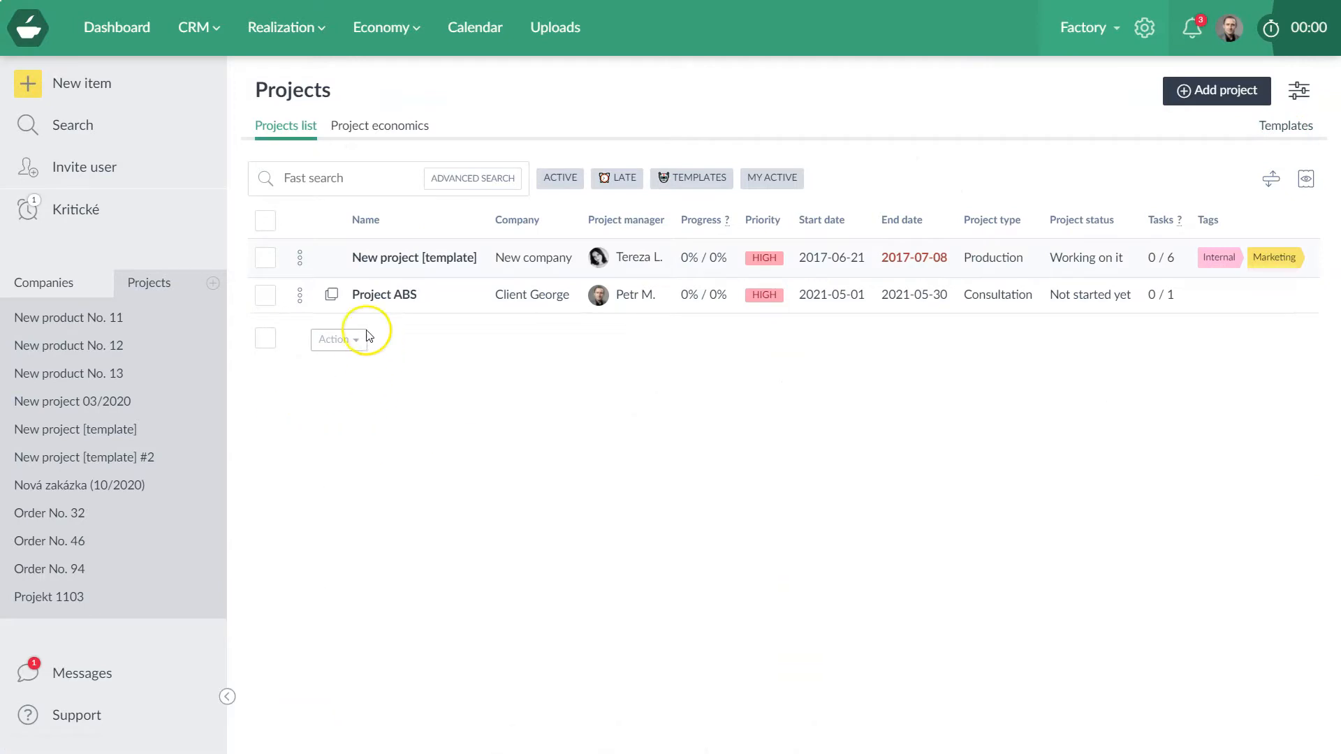
{"action": "mouse_move", "coordinate": [330, 297]}
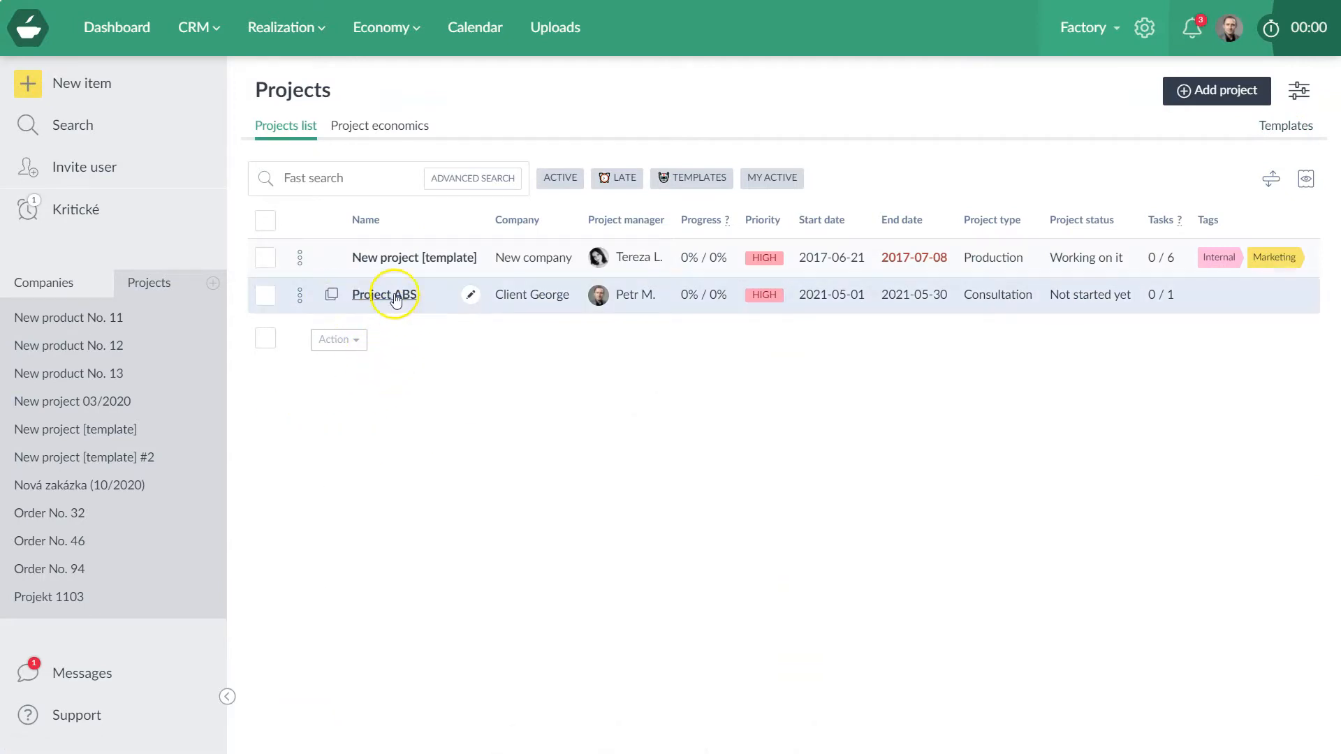
{"action": "left_click", "coordinate": [384, 294]}
{"action": "left_click", "coordinate": [403, 250]}
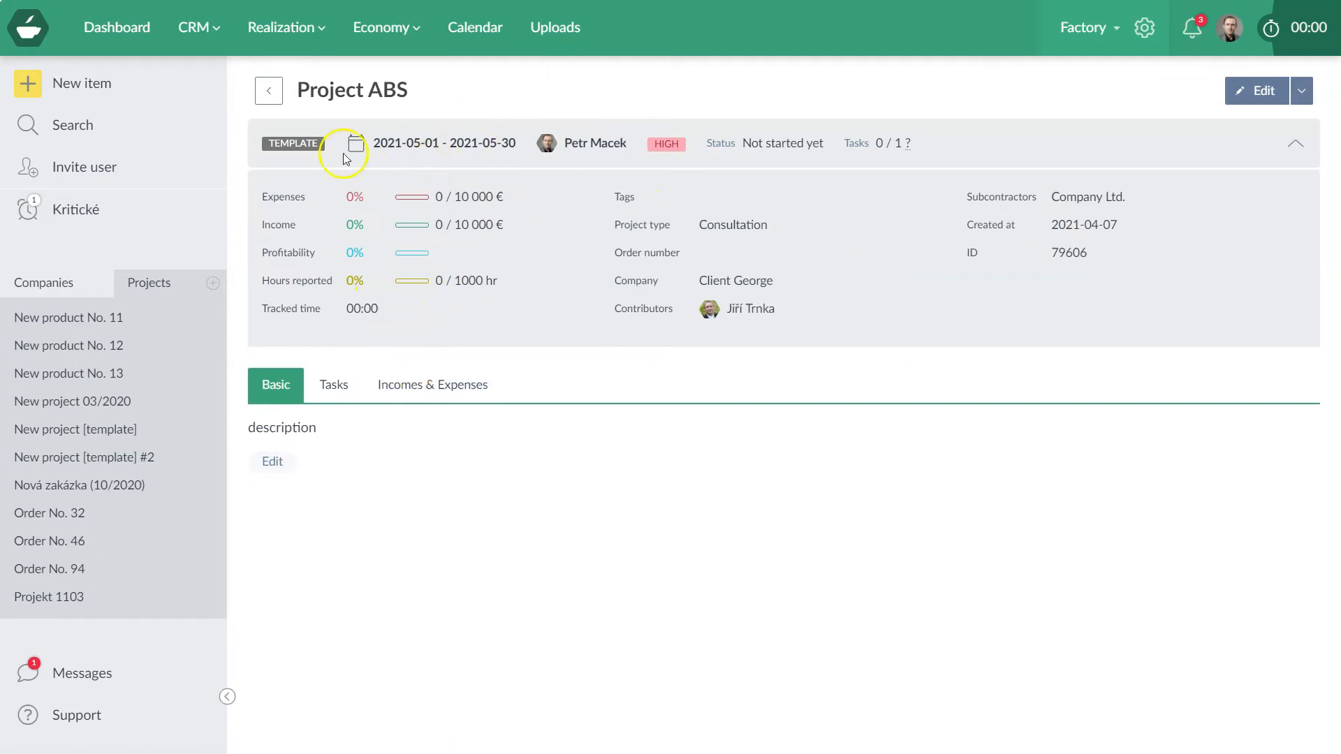
{"action": "left_click", "coordinate": [333, 388]}
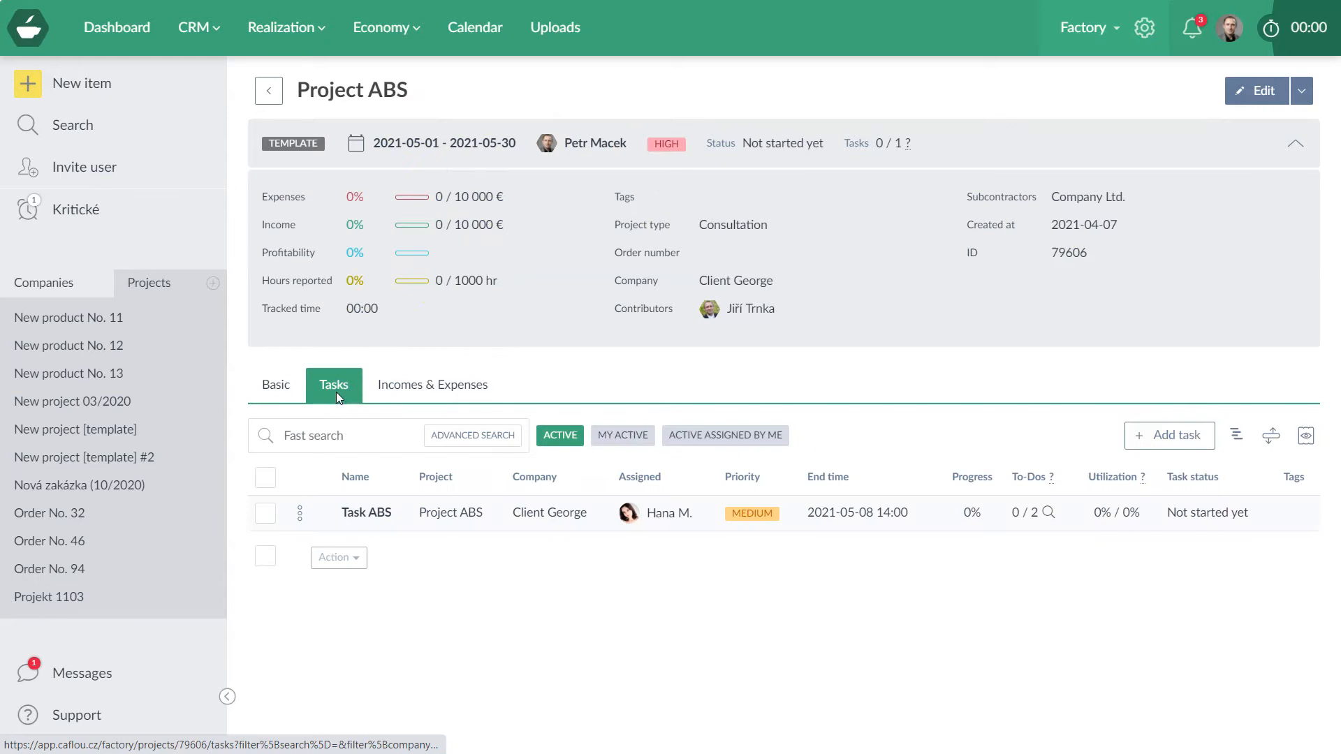
{"action": "left_click", "coordinate": [434, 385]}
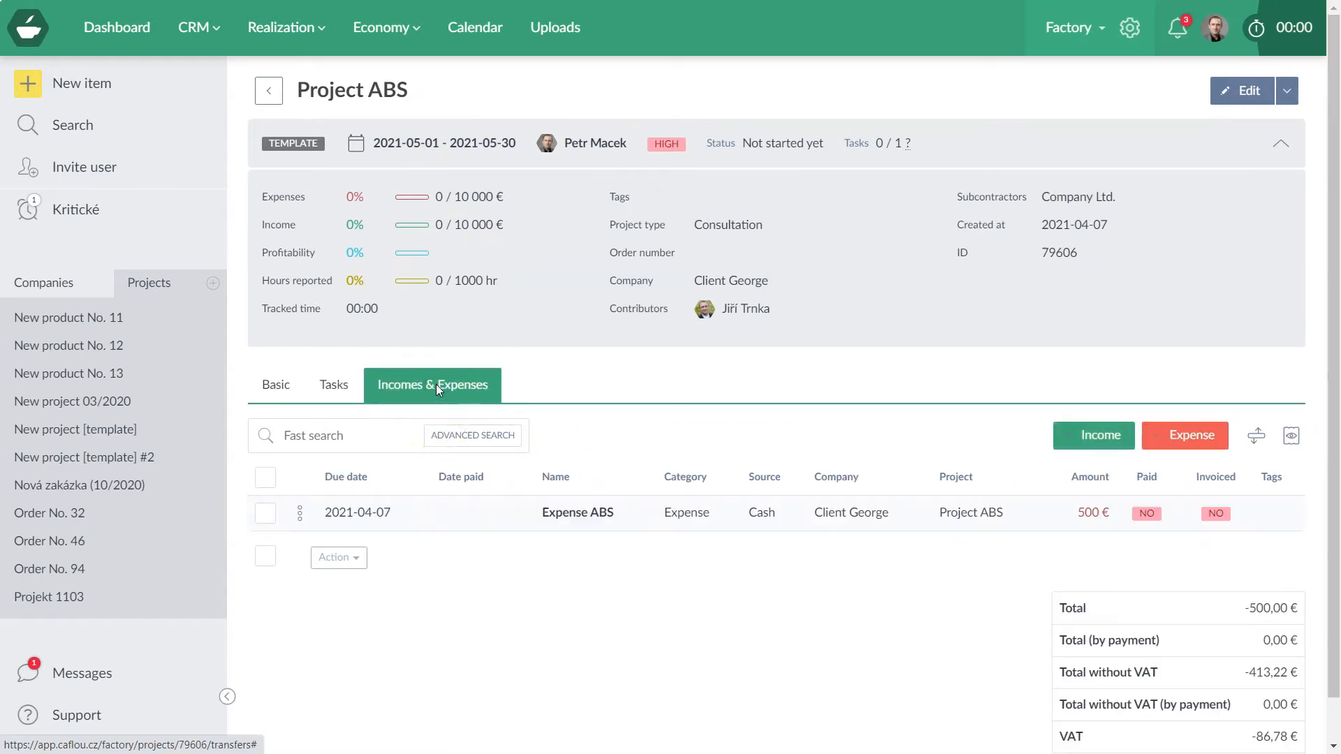